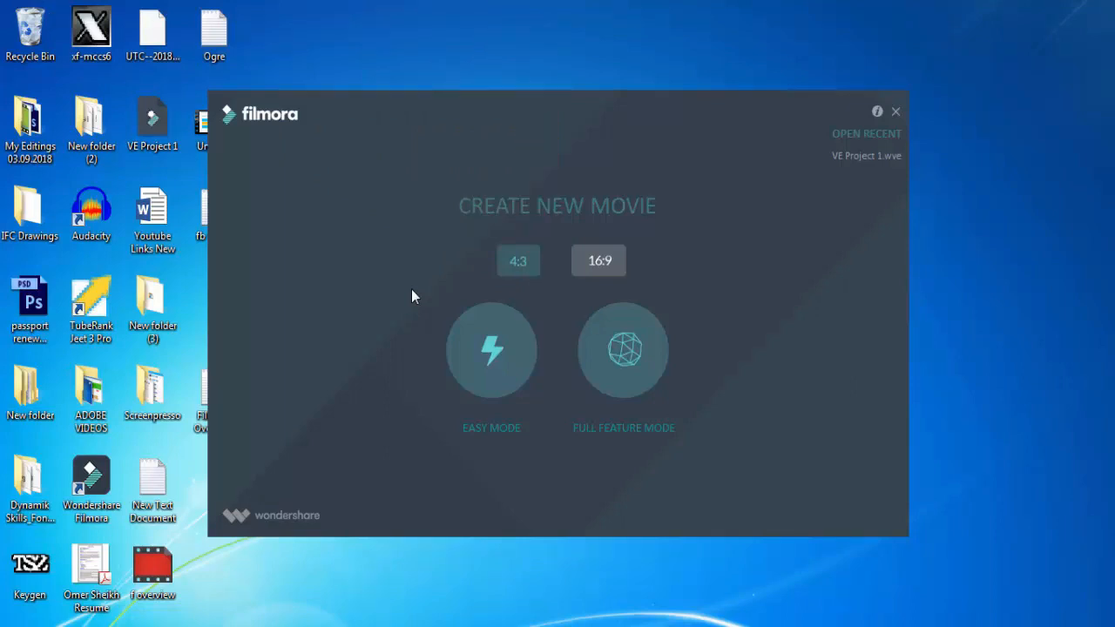
Step: Start a new movie in Full Feature Mode and delete all existing media from My Album
{"action": "left_click_drag", "start_coordinate": [412, 289], "coordinate": [425, 310]}
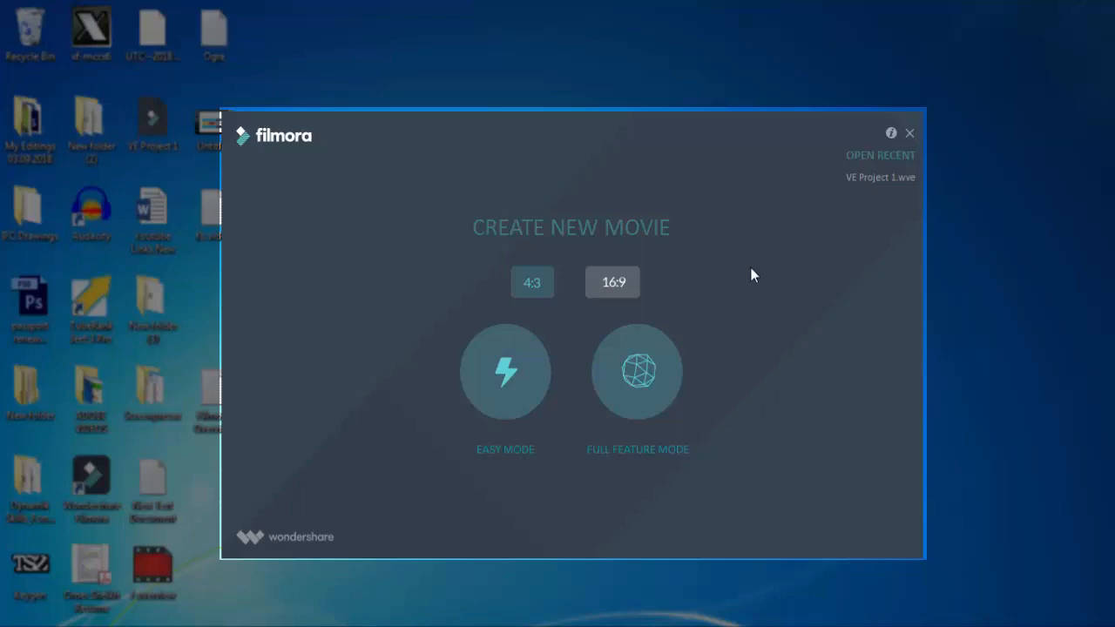
{"action": "left_click", "coordinate": [638, 372]}
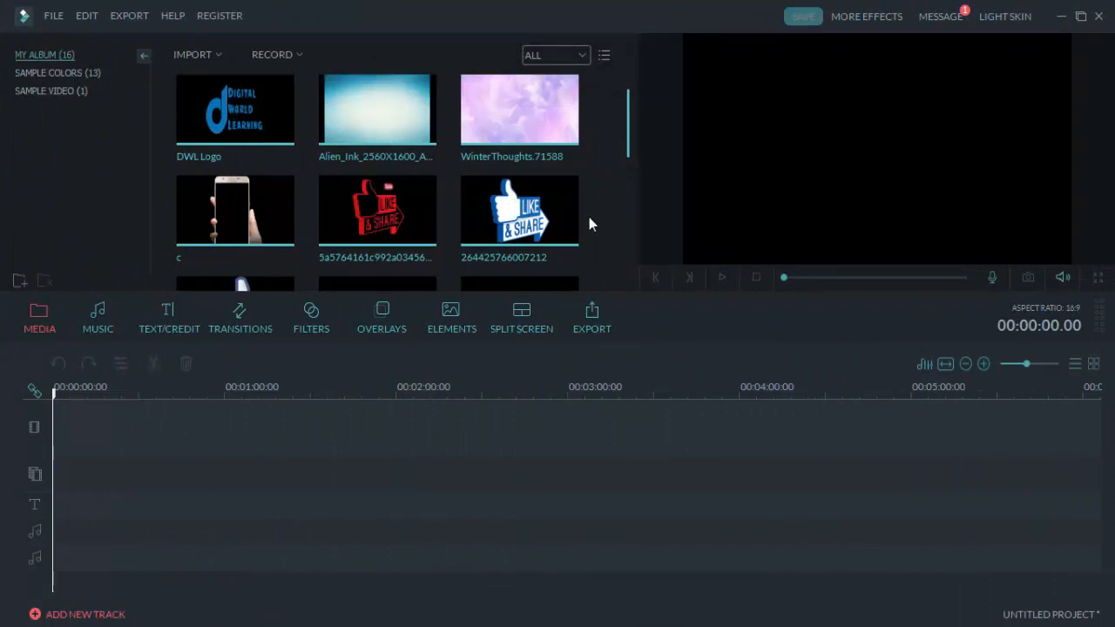
{"action": "key", "text": "ctrl+a"}
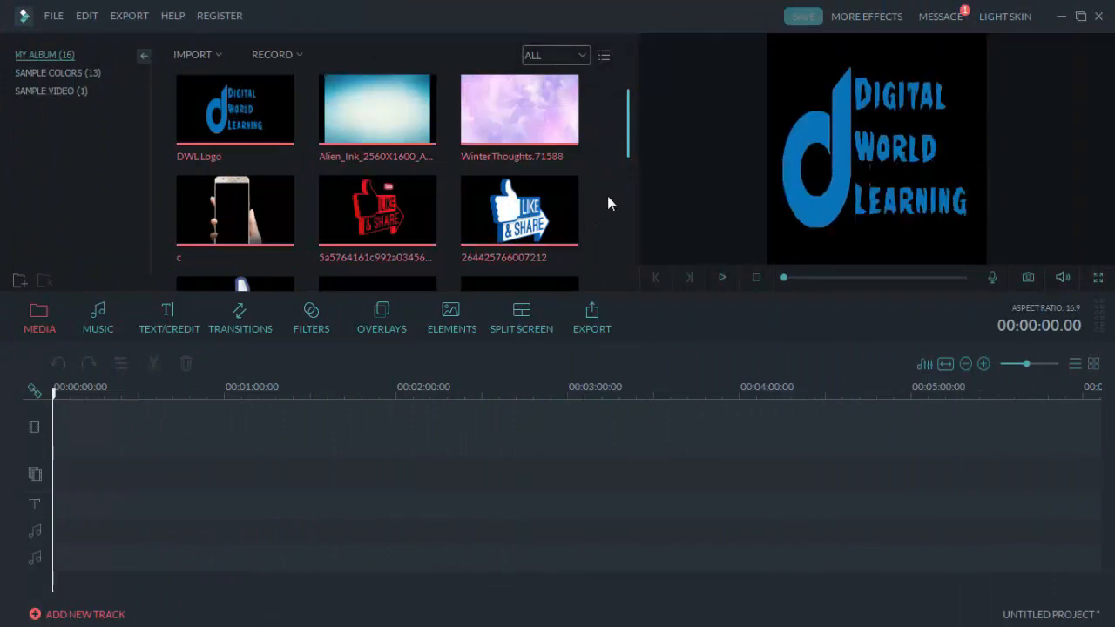
{"action": "key", "text": "Delete"}
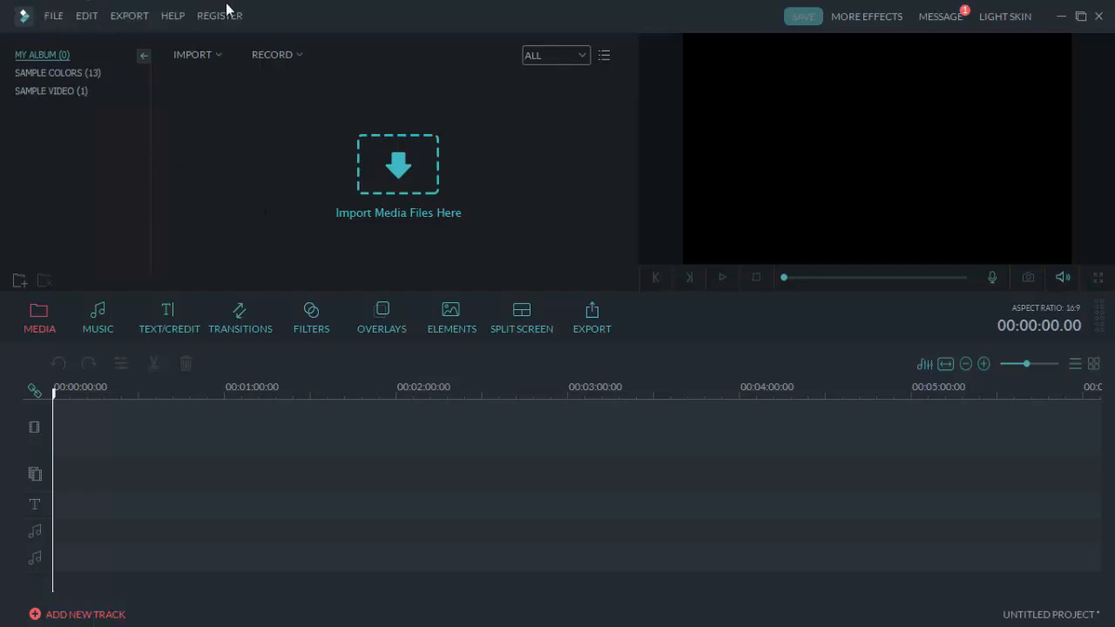
Step: Review the project and media file commands, and view the program's Settings dialog before closing it
{"action": "left_click", "coordinate": [47, 25]}
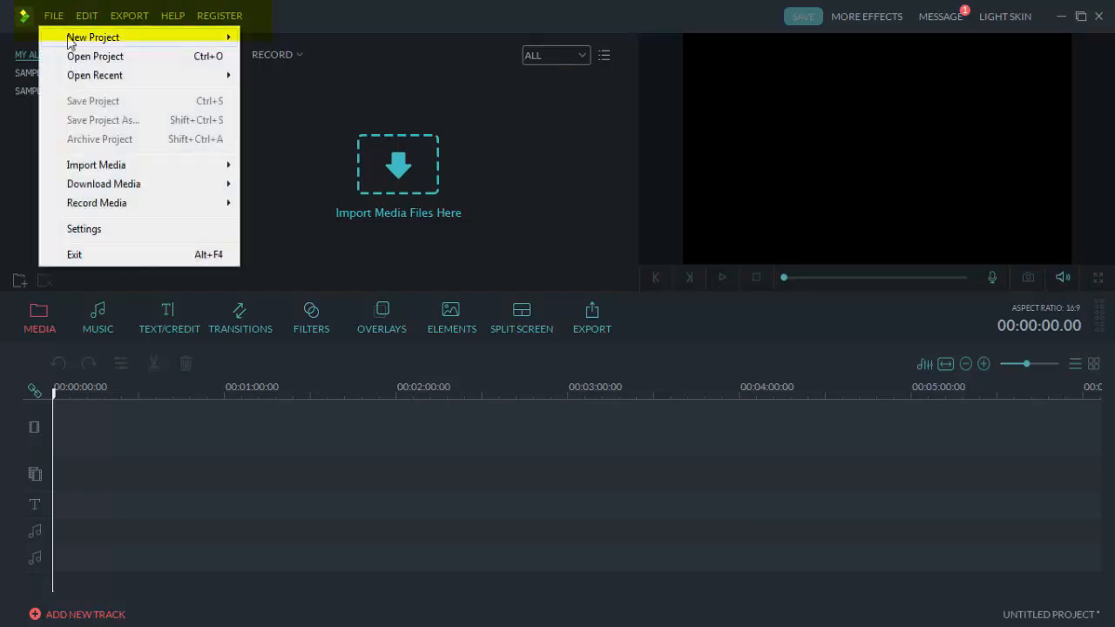
{"action": "mouse_move", "coordinate": [87, 45]}
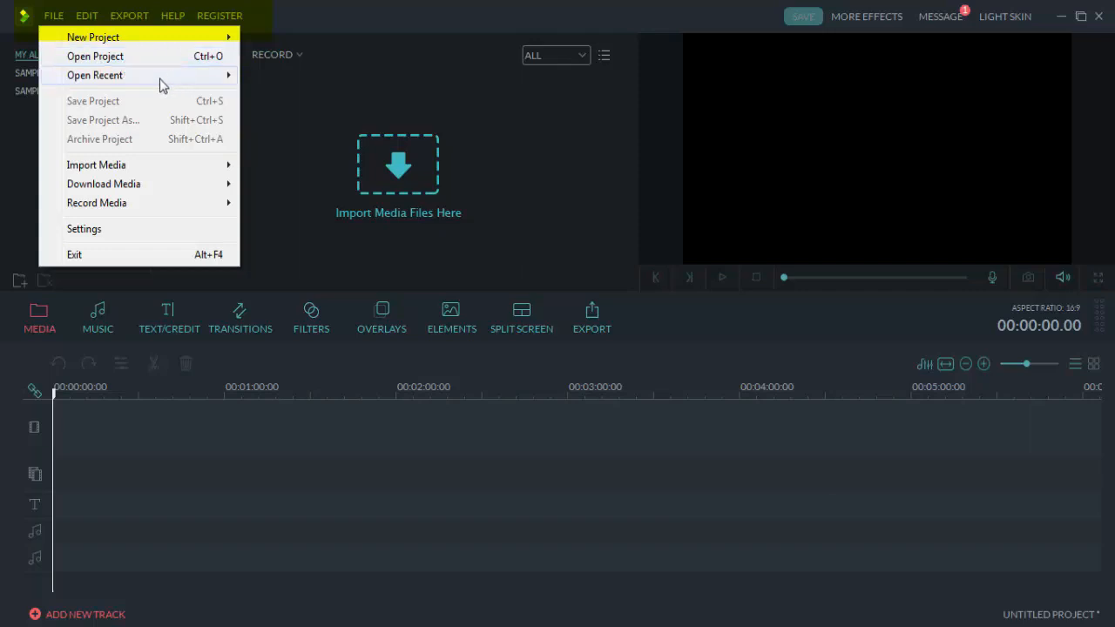
{"action": "mouse_move", "coordinate": [160, 83]}
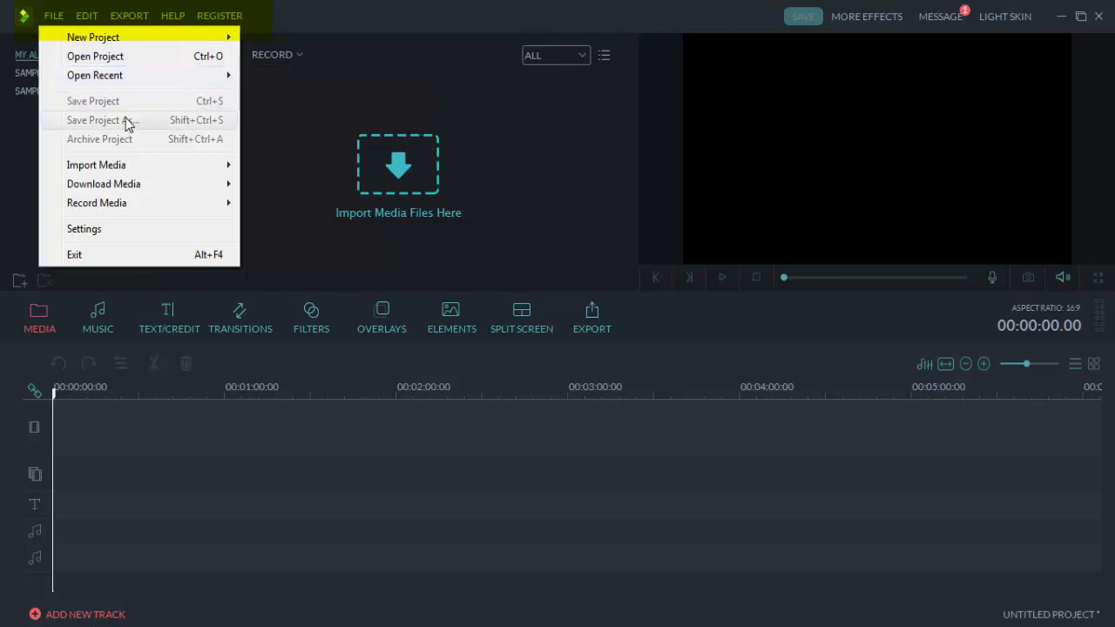
{"action": "mouse_move", "coordinate": [144, 170]}
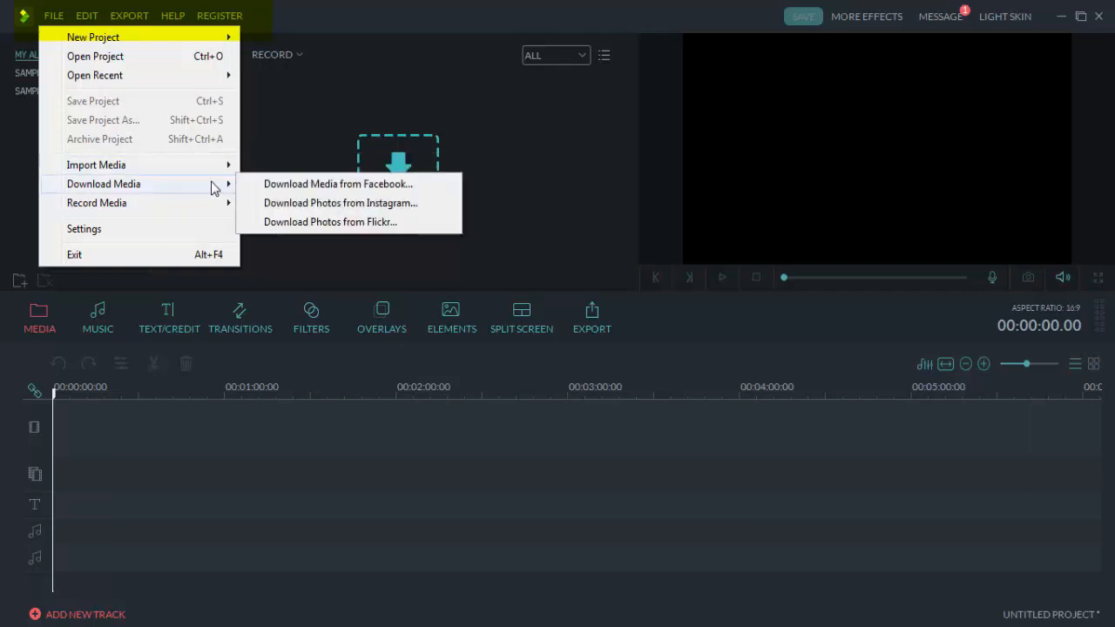
{"action": "left_click", "coordinate": [182, 230]}
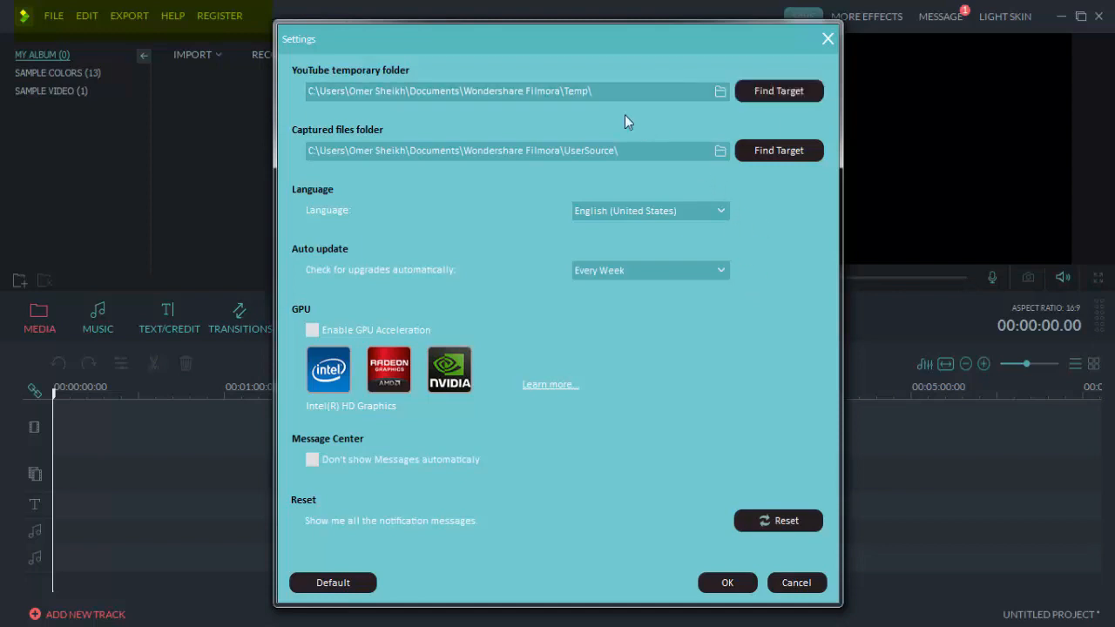
{"action": "left_click", "coordinate": [721, 581]}
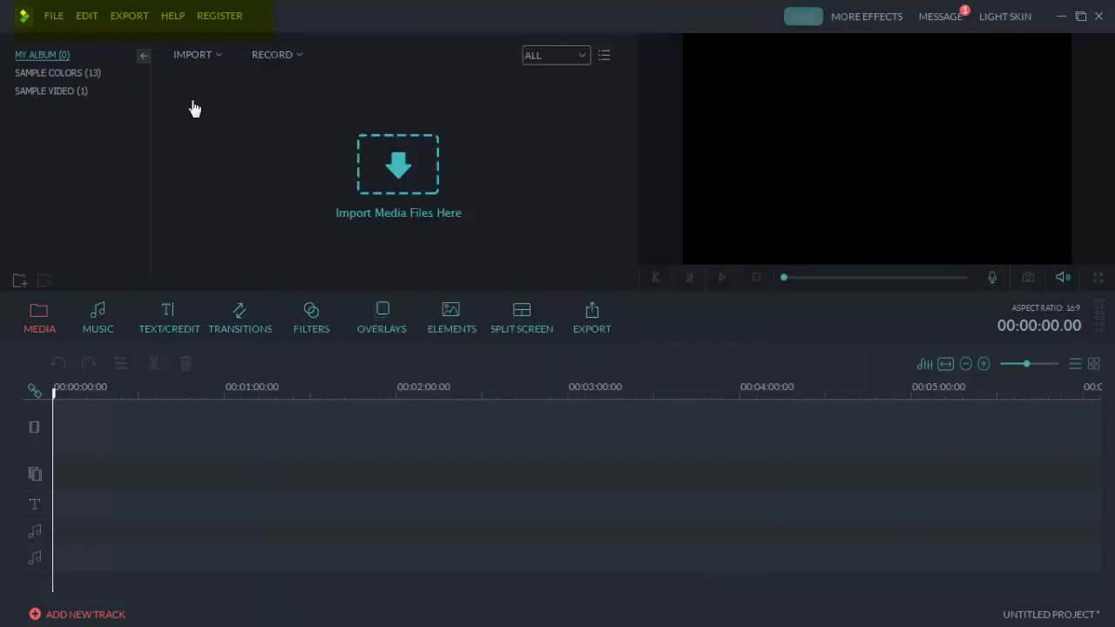
Step: Review the available editing, export, help and registration commands
{"action": "left_click", "coordinate": [88, 16]}
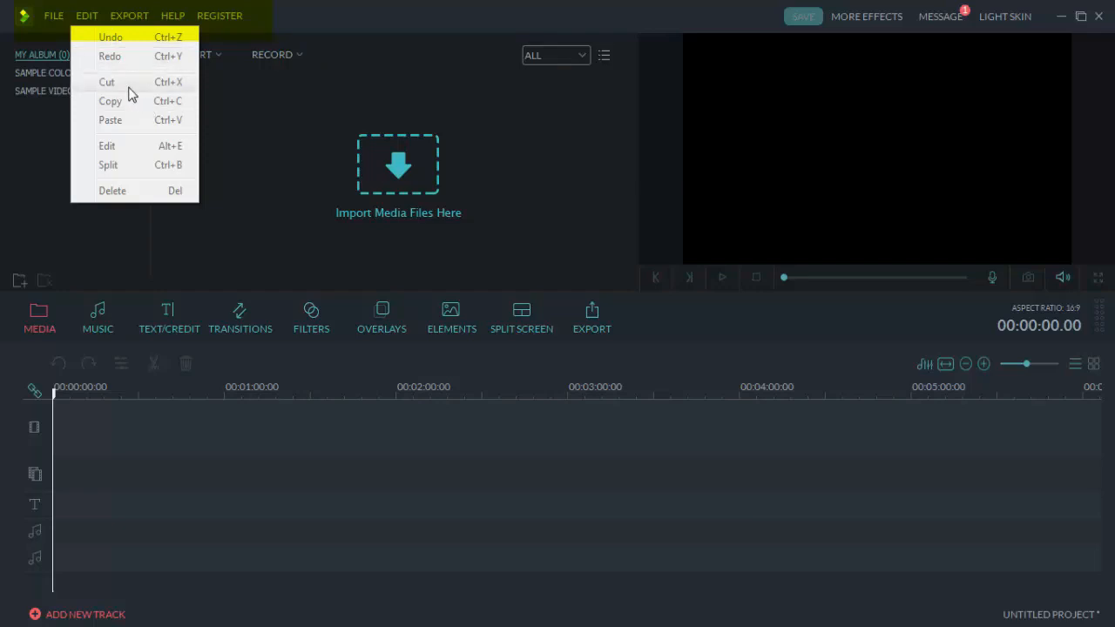
{"action": "mouse_move", "coordinate": [119, 24]}
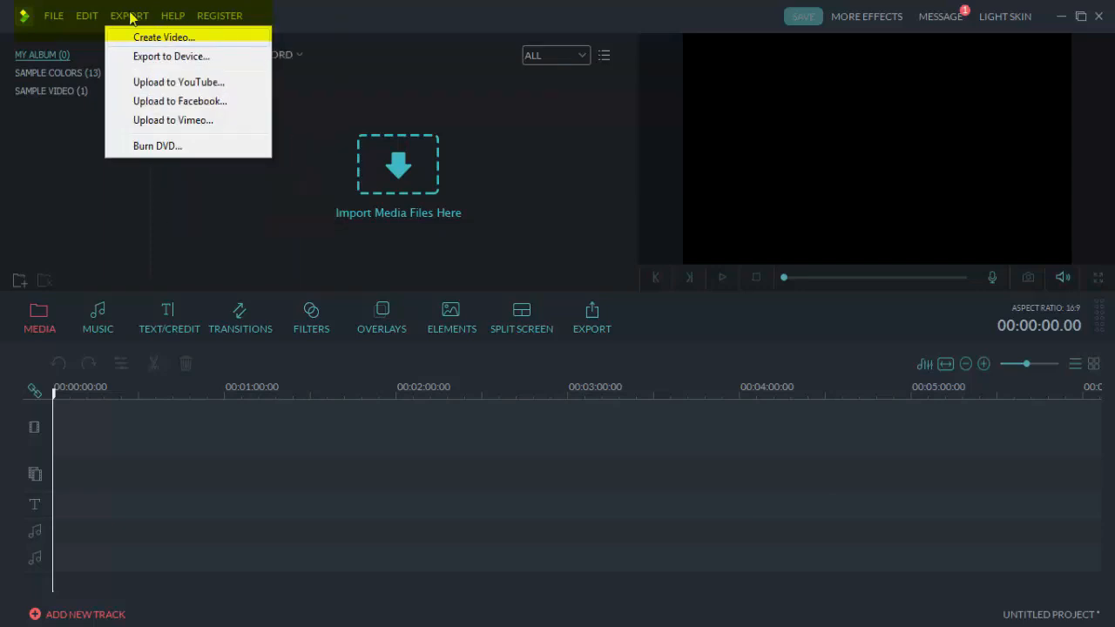
{"action": "mouse_move", "coordinate": [171, 19]}
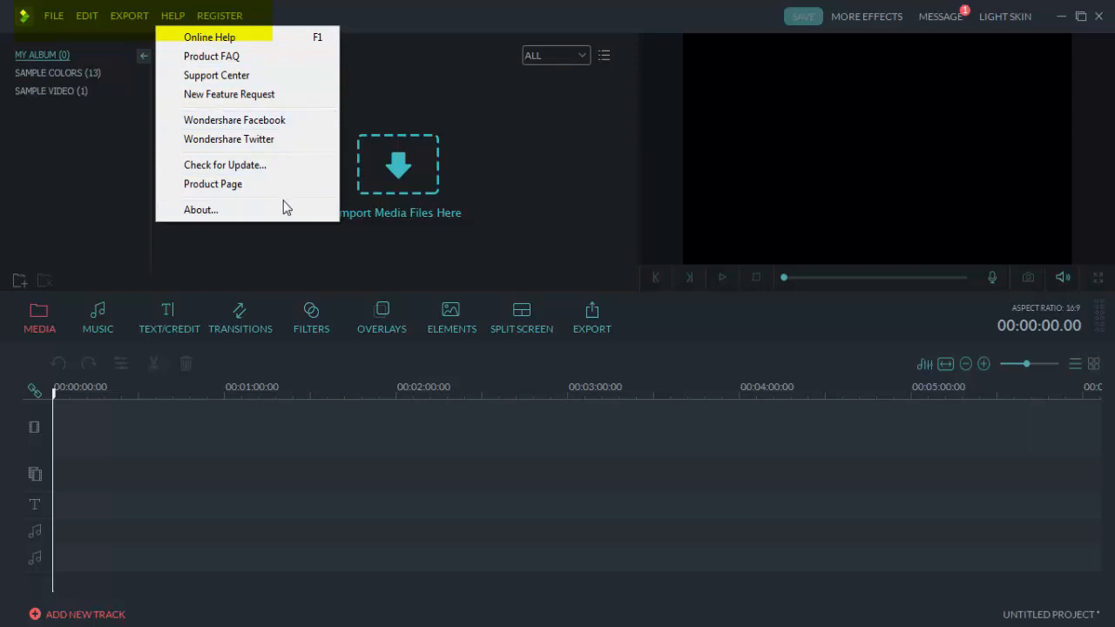
{"action": "mouse_move", "coordinate": [217, 20]}
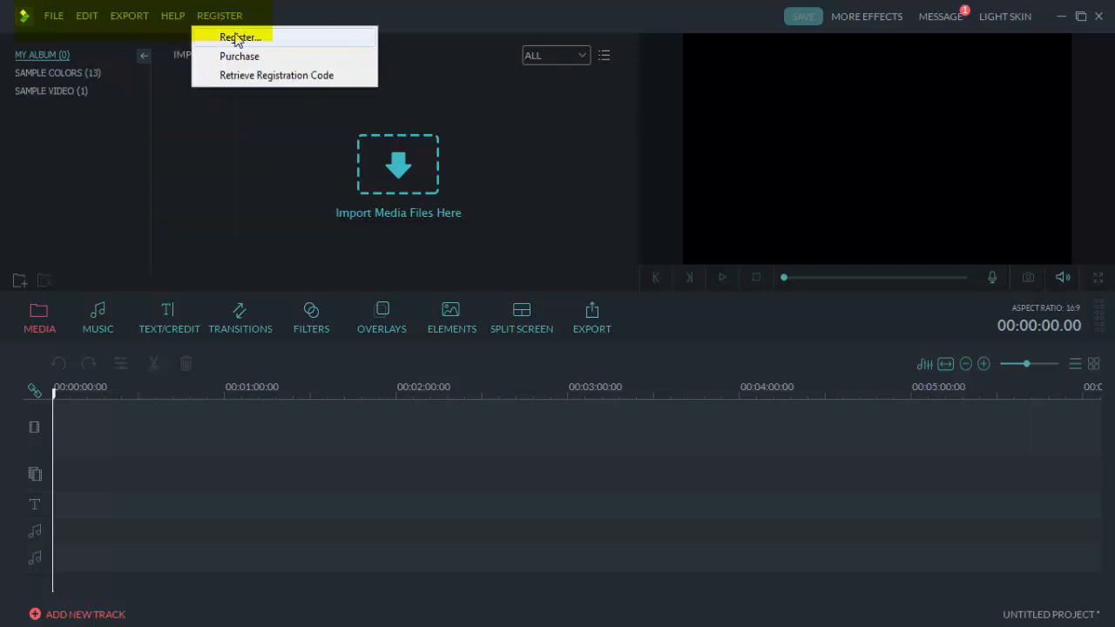
{"action": "left_click", "coordinate": [237, 38]}
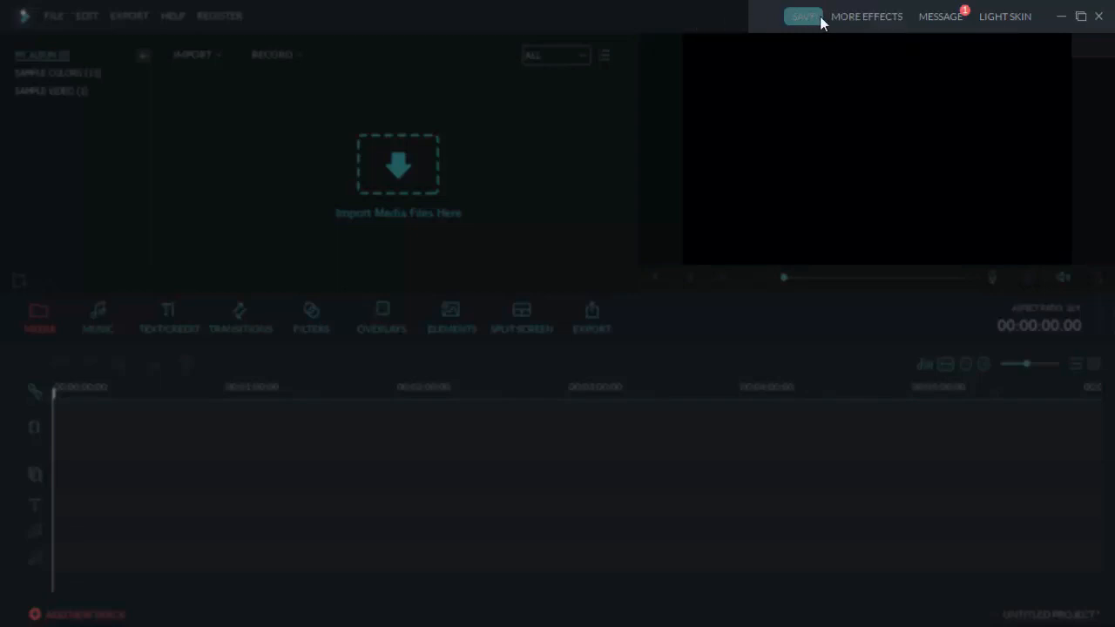
Step: View the More Effects web page and the Message Center, closing each and returning to the editor
{"action": "left_click", "coordinate": [851, 19]}
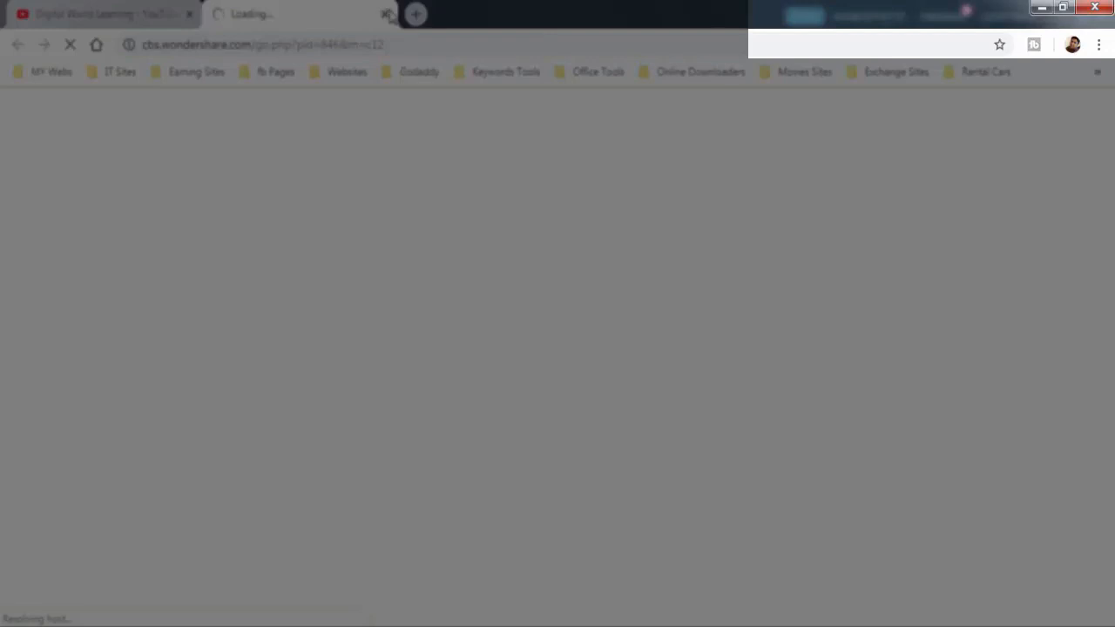
{"action": "left_click", "coordinate": [384, 13]}
{"action": "left_click", "coordinate": [1062, 7]}
{"action": "left_click", "coordinate": [1044, 9]}
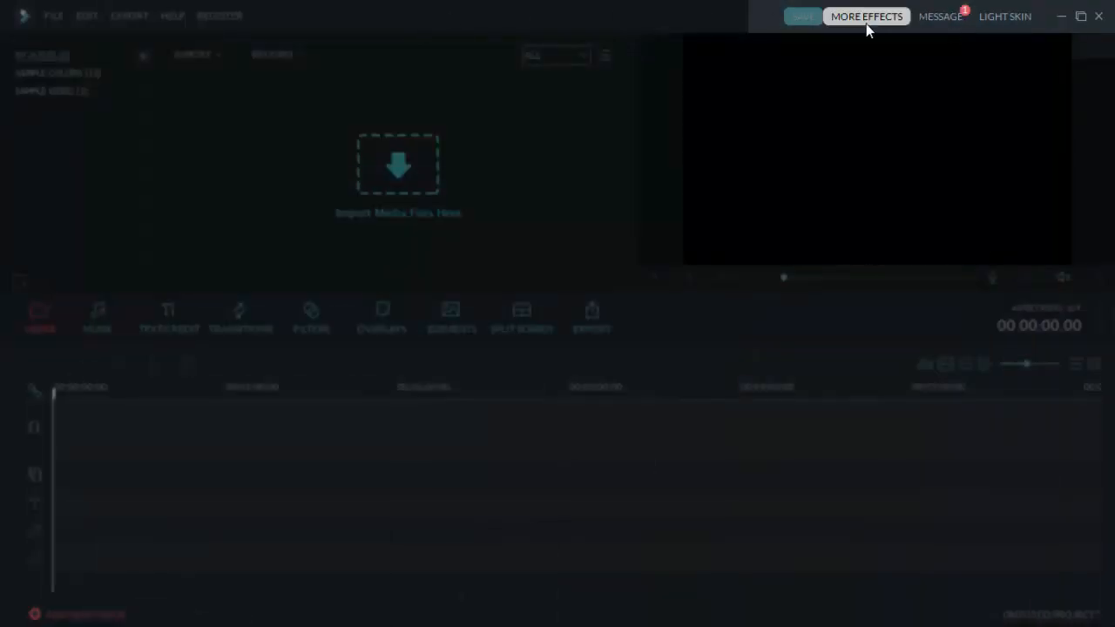
{"action": "left_click", "coordinate": [952, 24]}
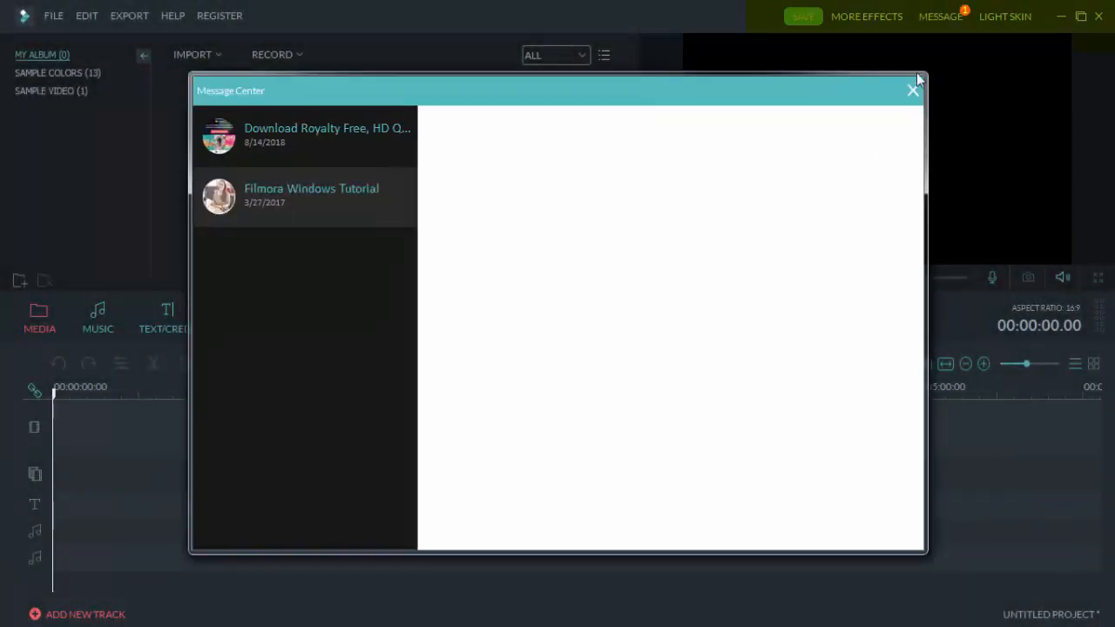
{"action": "left_click", "coordinate": [913, 90]}
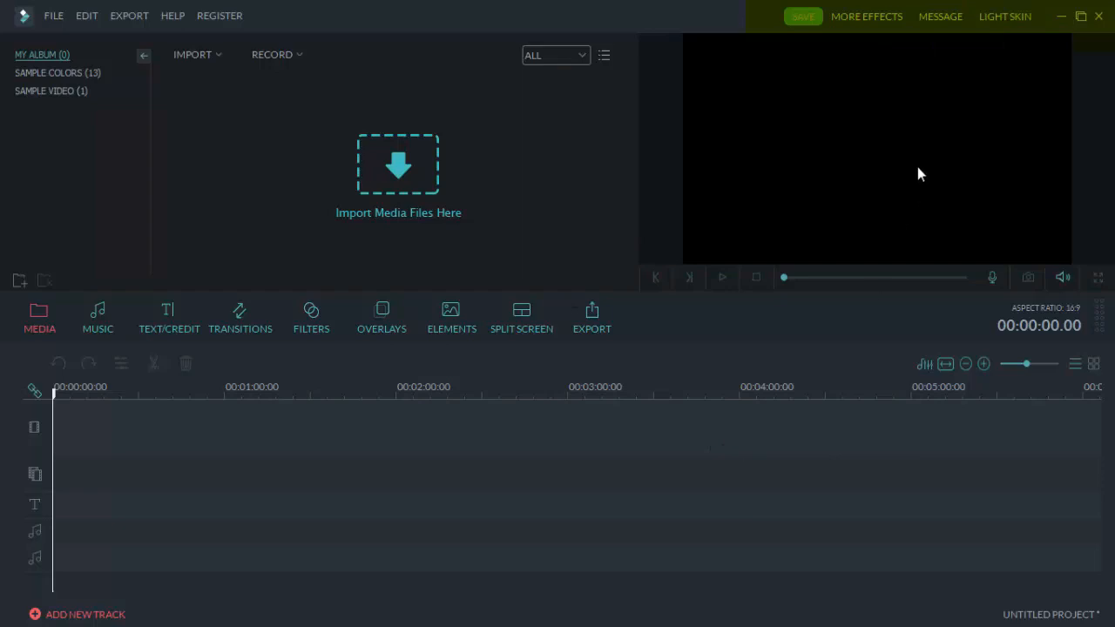
Step: Switch the interface to the light skin and back to the dark skin
{"action": "left_click", "coordinate": [1006, 19]}
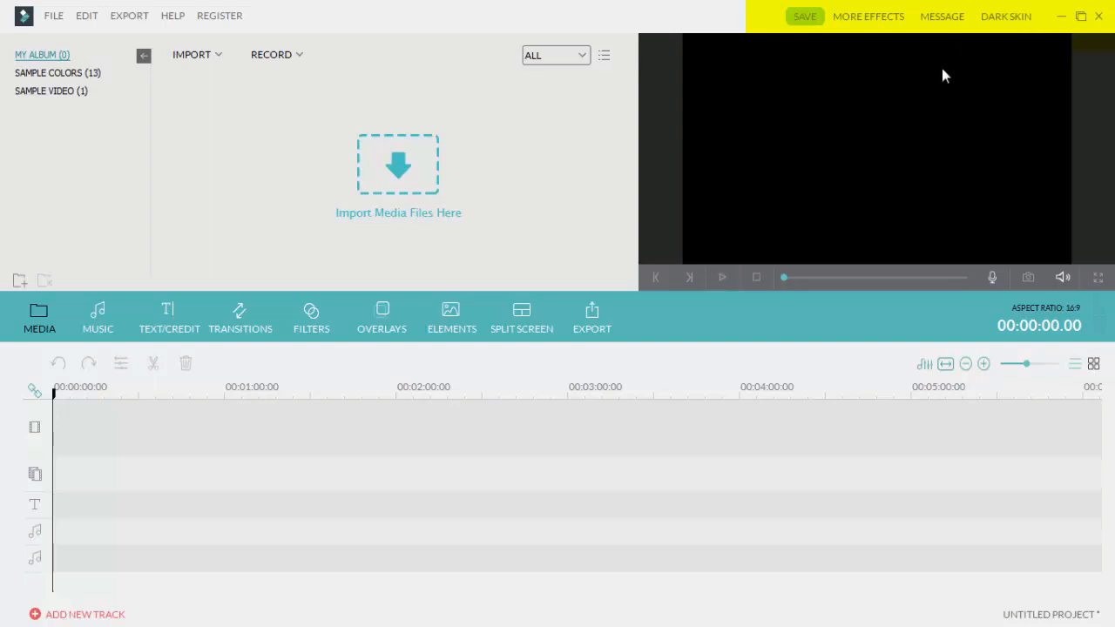
{"action": "left_click", "coordinate": [1006, 18]}
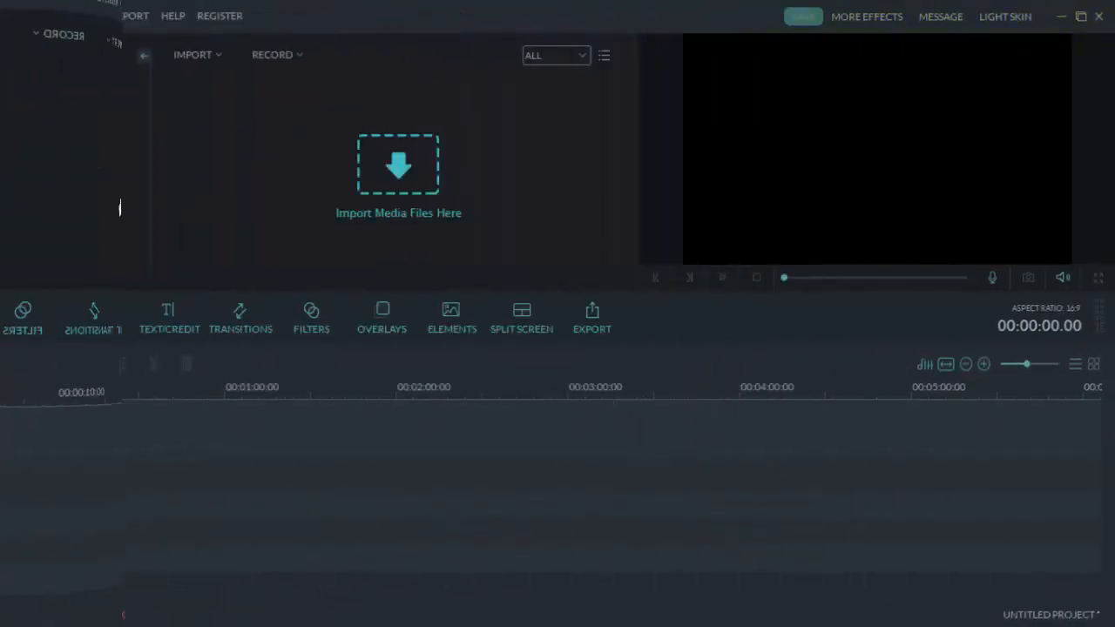
Step: Look through the Sample Colors and Sample Video albums and return to My Album
{"action": "left_click", "coordinate": [57, 73]}
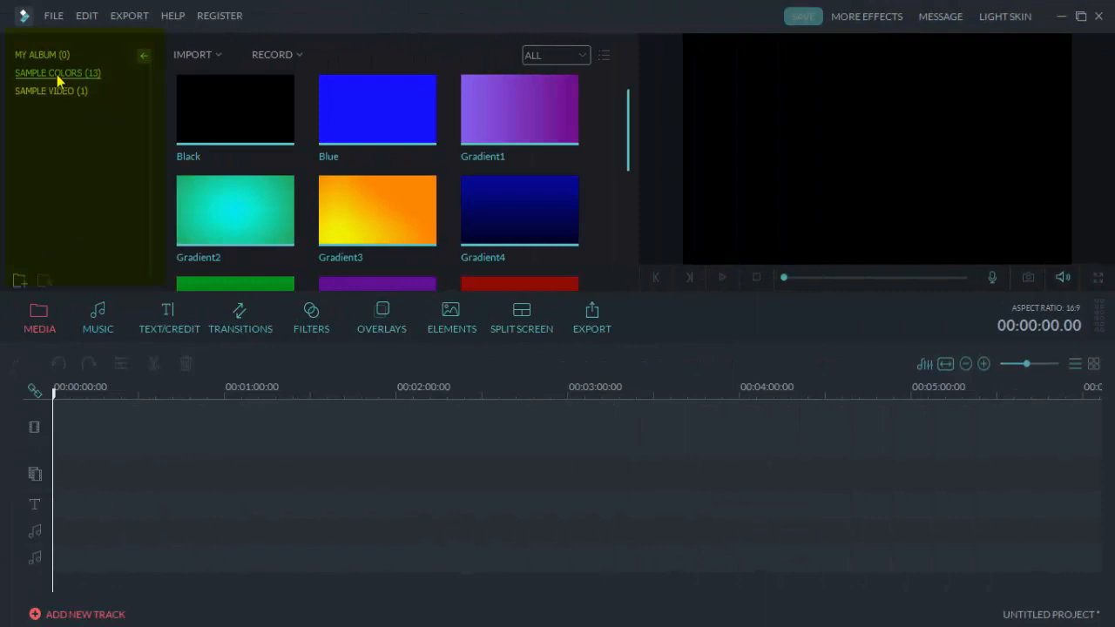
{"action": "left_click", "coordinate": [48, 91]}
{"action": "left_click", "coordinate": [52, 58]}
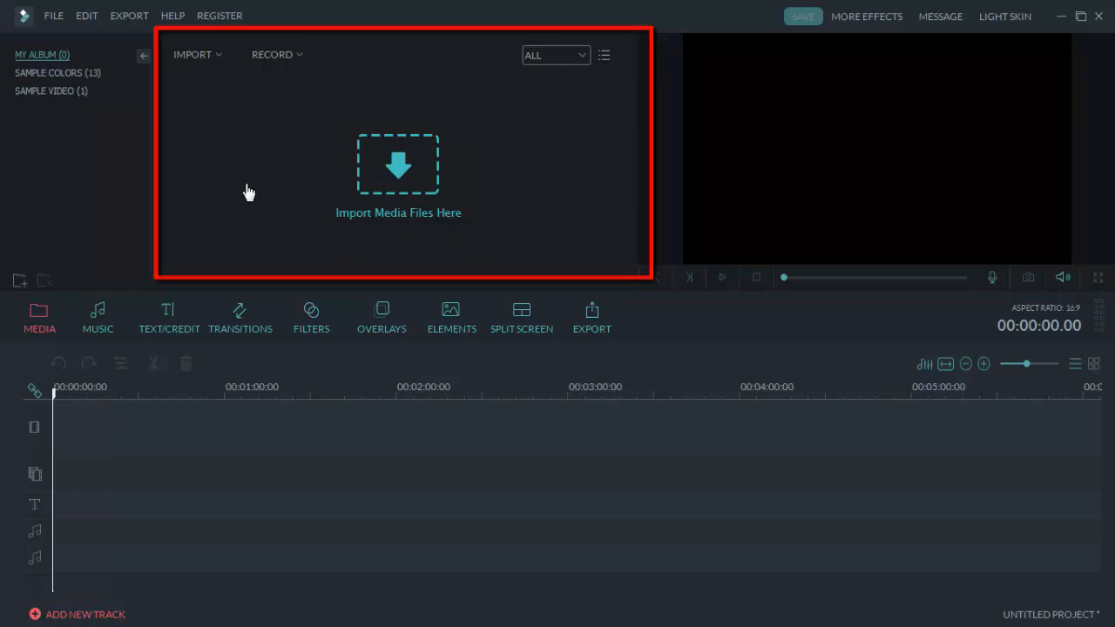
Step: Examine the media import and recording options, cancelling the file selection dialog without importing anything
{"action": "left_click", "coordinate": [412, 175]}
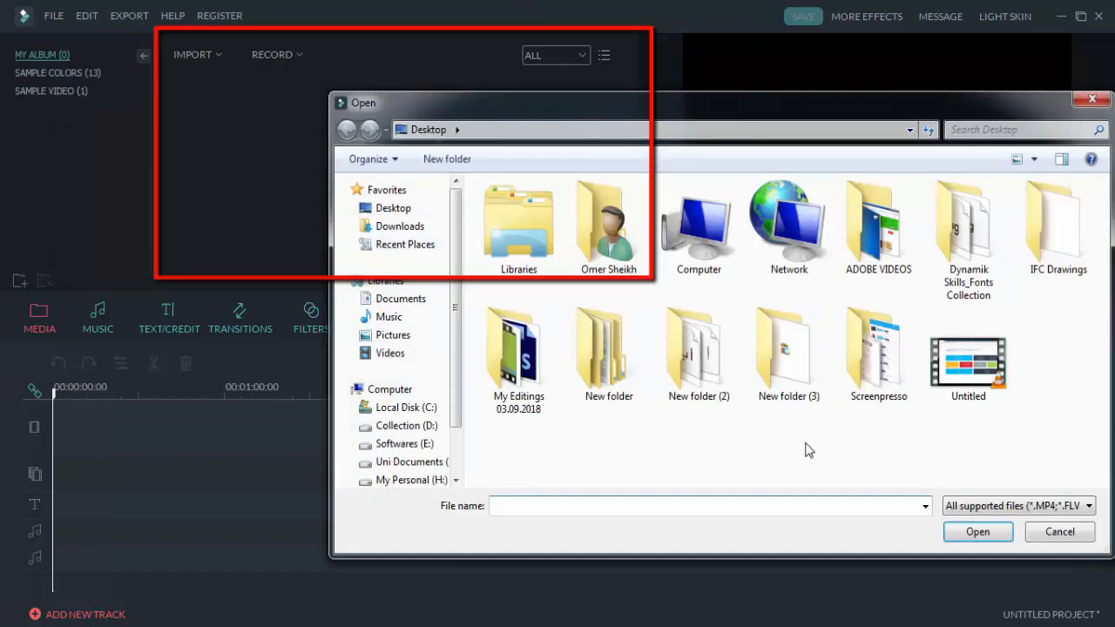
{"action": "left_click", "coordinate": [1078, 533]}
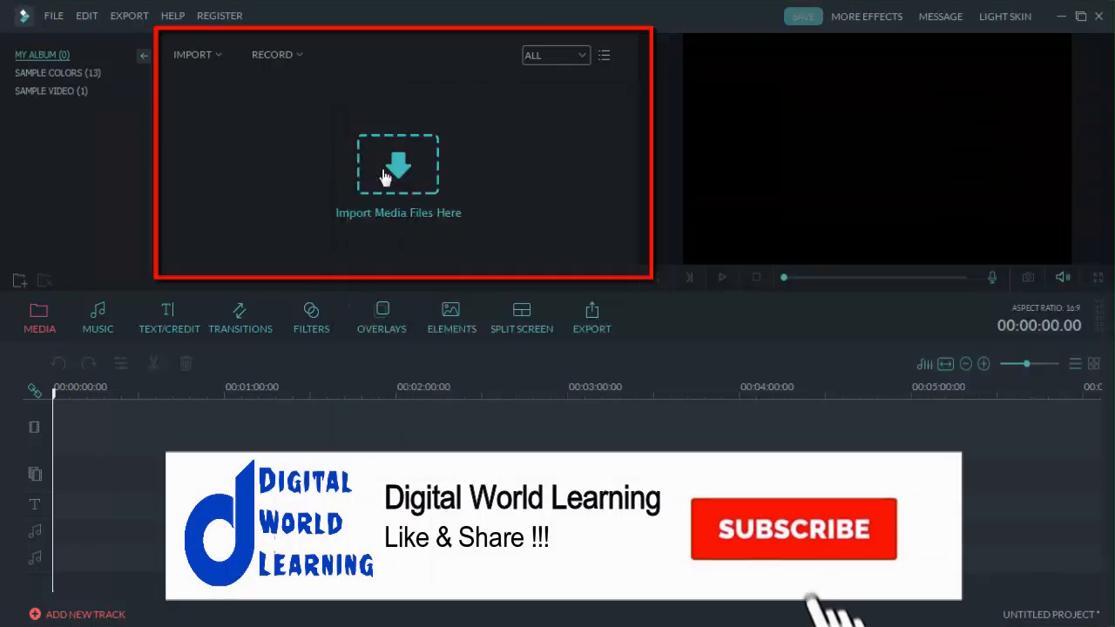
{"action": "left_click", "coordinate": [200, 54]}
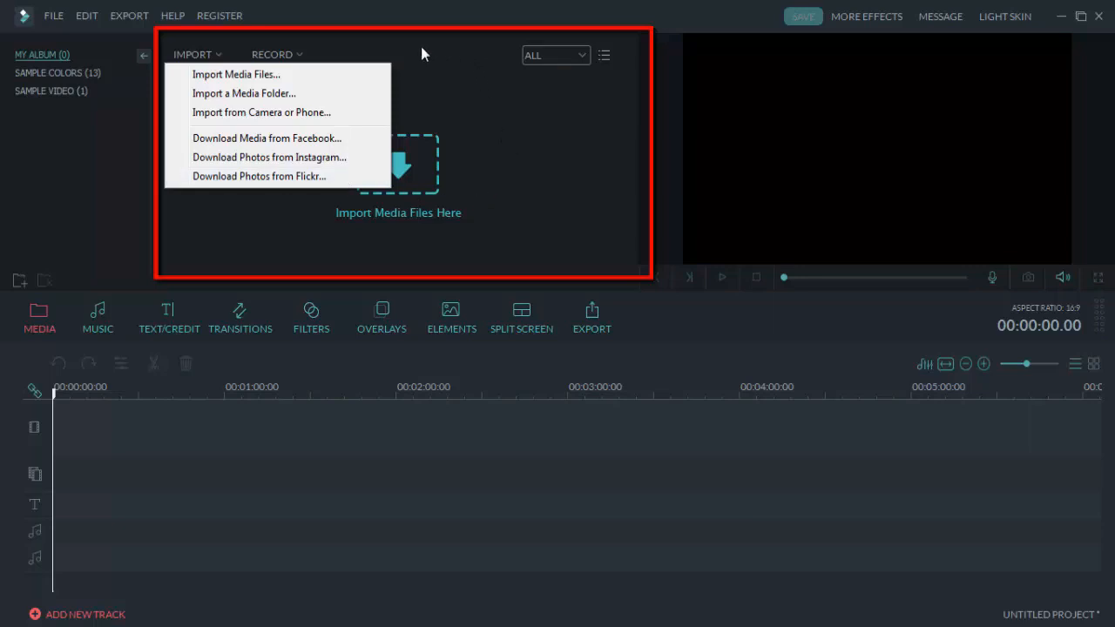
{"action": "left_click", "coordinate": [394, 54]}
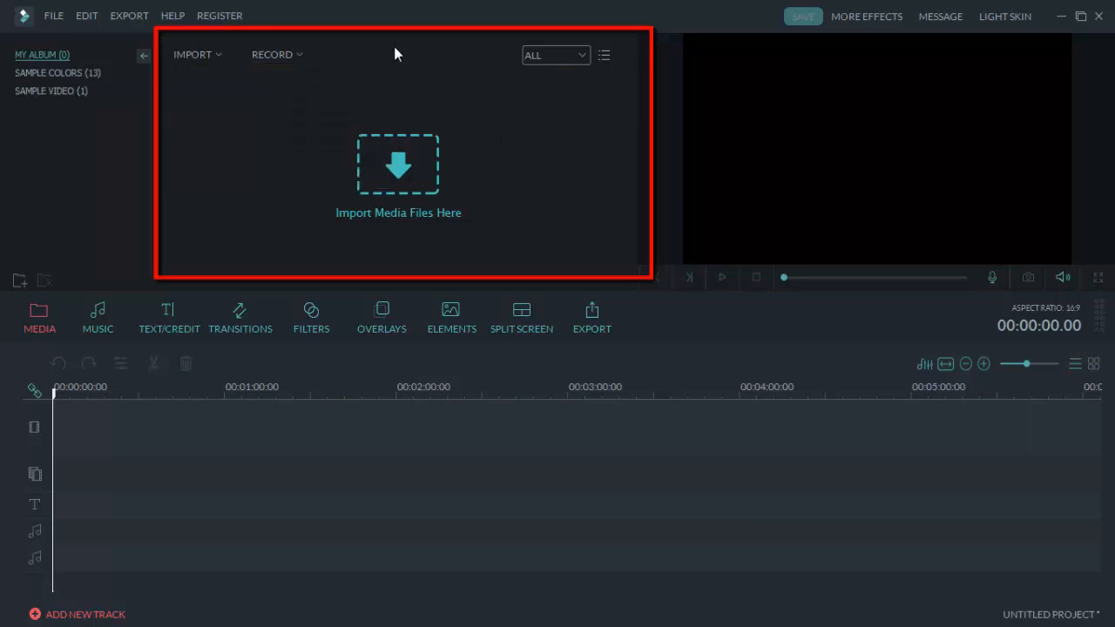
{"action": "left_click", "coordinate": [279, 55]}
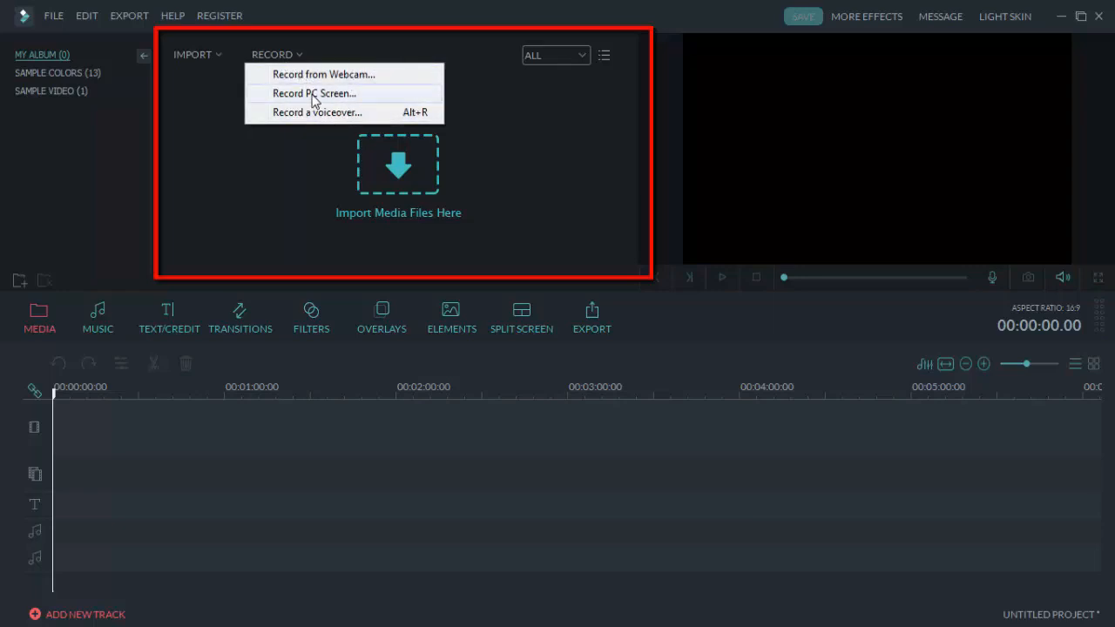
{"action": "double_click", "coordinate": [523, 110]}
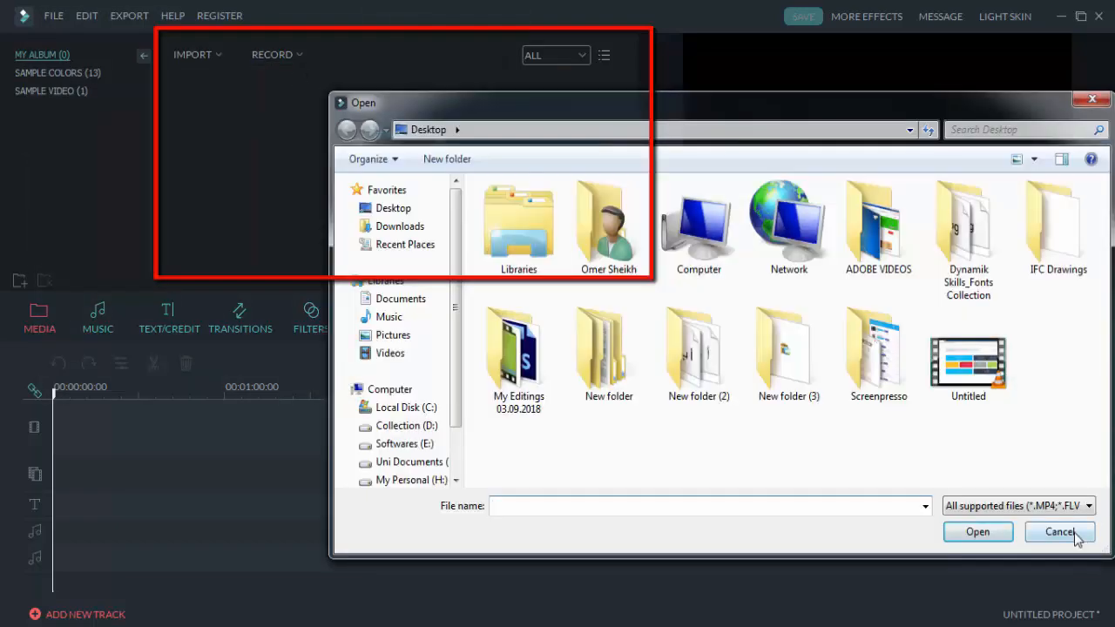
{"action": "left_click", "coordinate": [1070, 533]}
Step: Try the Video and All media type filters on My Album and review its sorting options
{"action": "left_click", "coordinate": [548, 55]}
{"action": "left_click", "coordinate": [549, 55]}
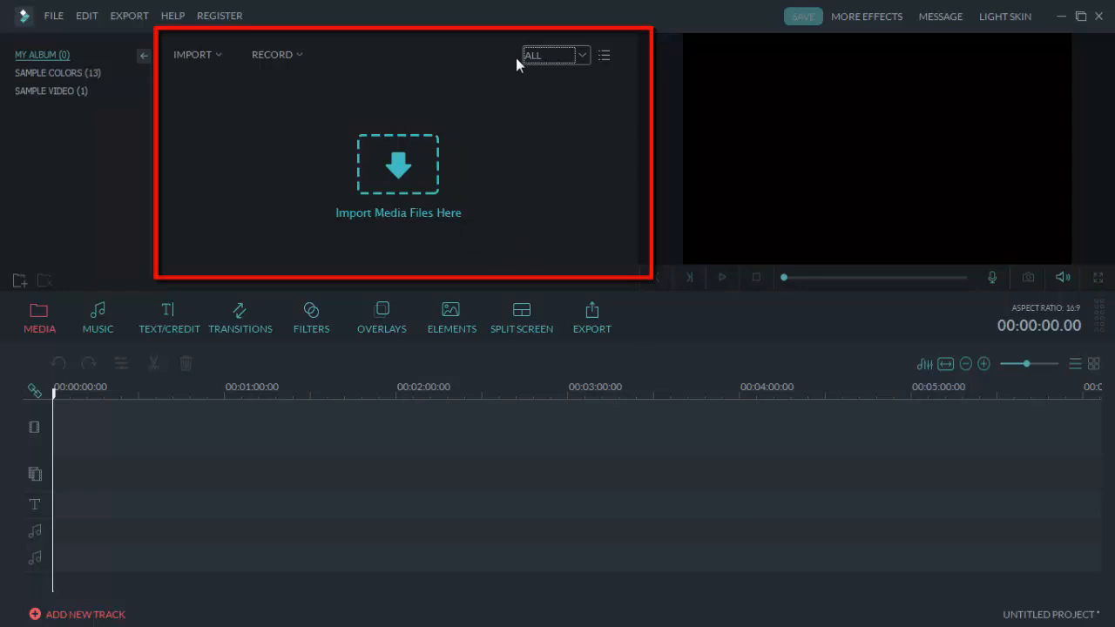
{"action": "left_click", "coordinate": [545, 55]}
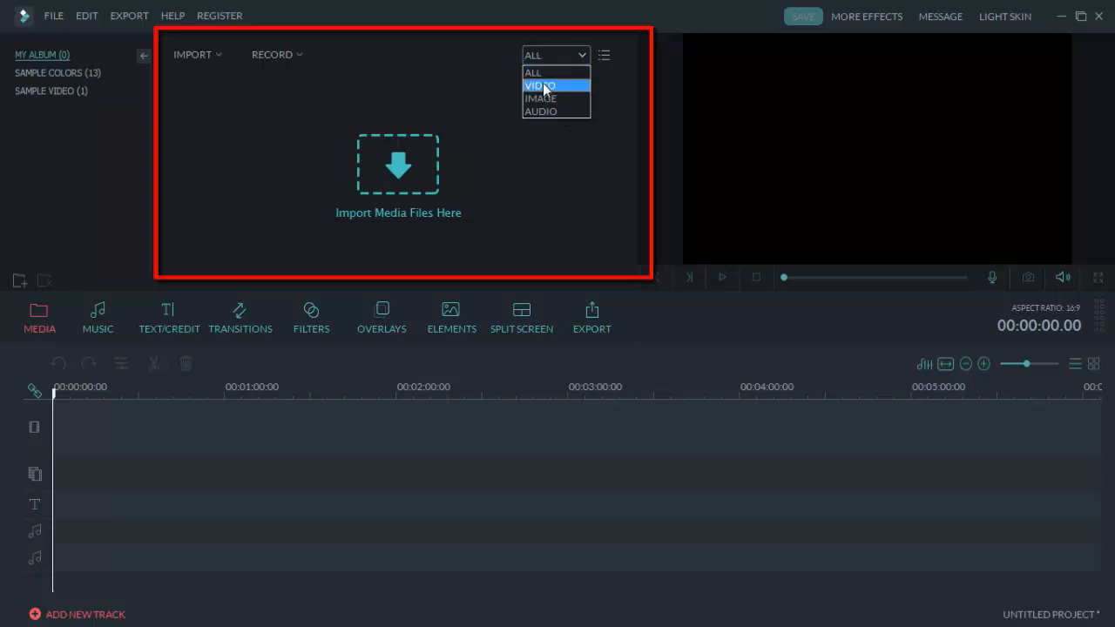
{"action": "left_click", "coordinate": [545, 87]}
{"action": "left_click", "coordinate": [552, 58]}
{"action": "left_click", "coordinate": [537, 71]}
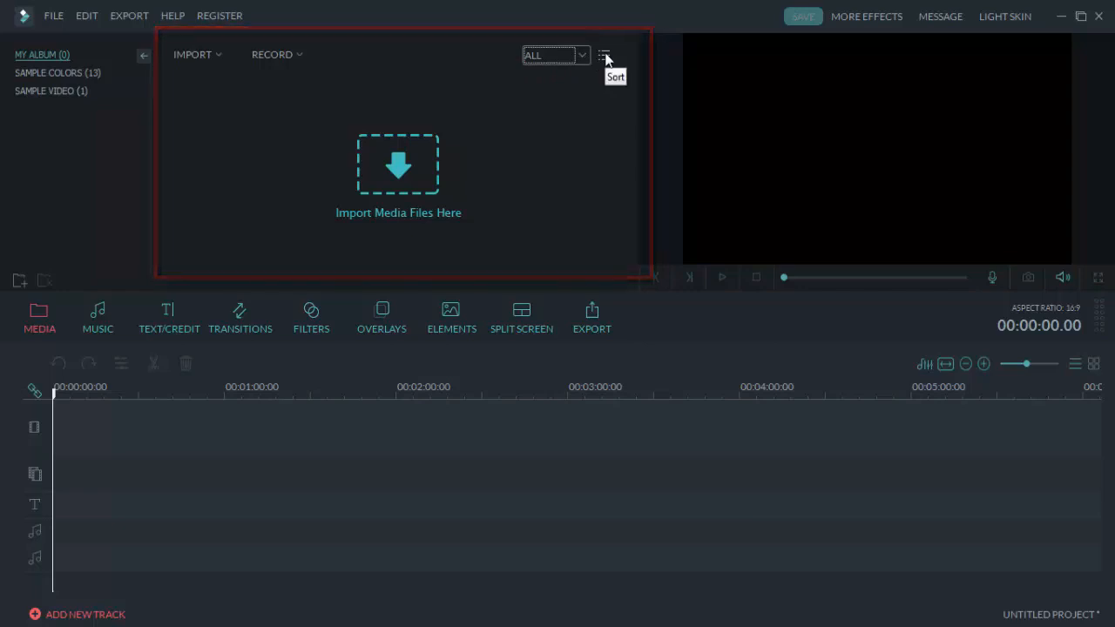
{"action": "left_click", "coordinate": [605, 57]}
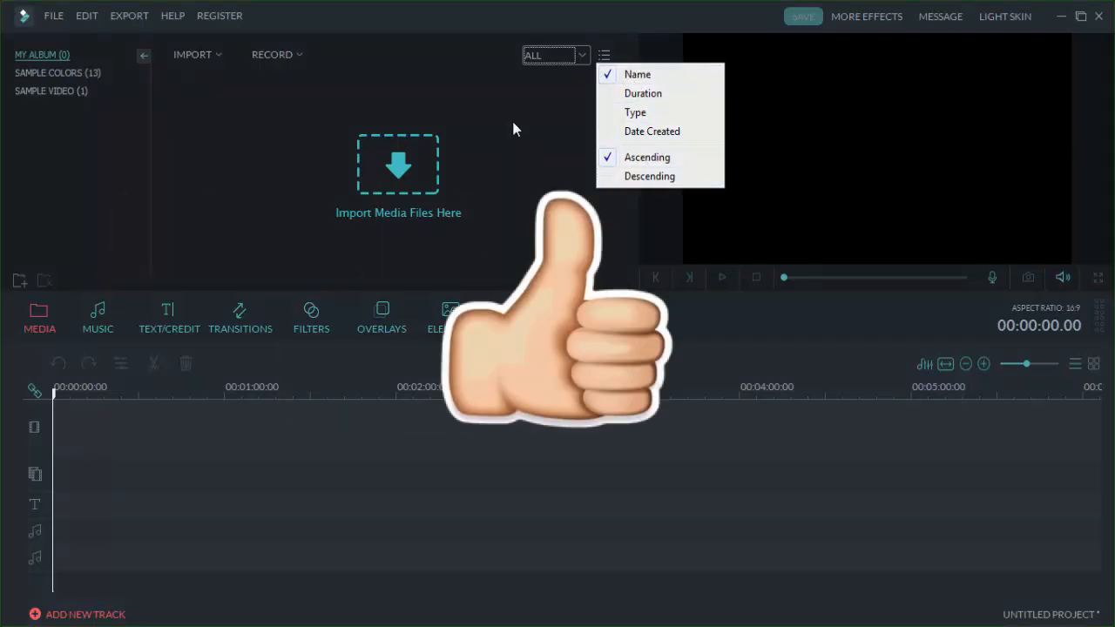
{"action": "left_click", "coordinate": [520, 198]}
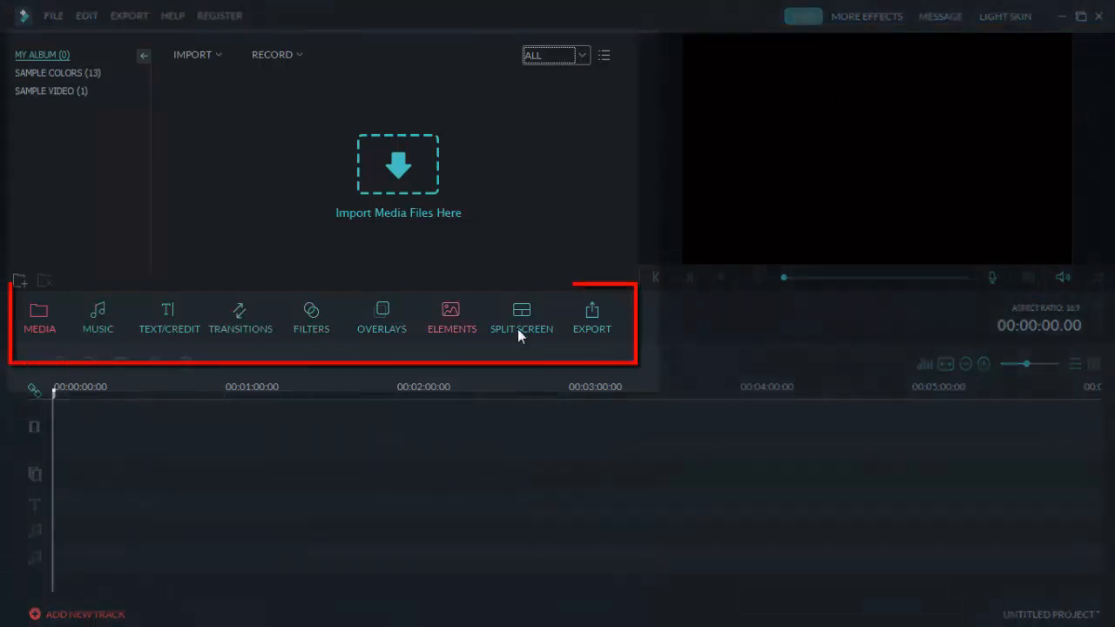
Step: Look through the Music, Text/Credit, Transitions and Filters libraries
{"action": "left_click", "coordinate": [98, 329]}
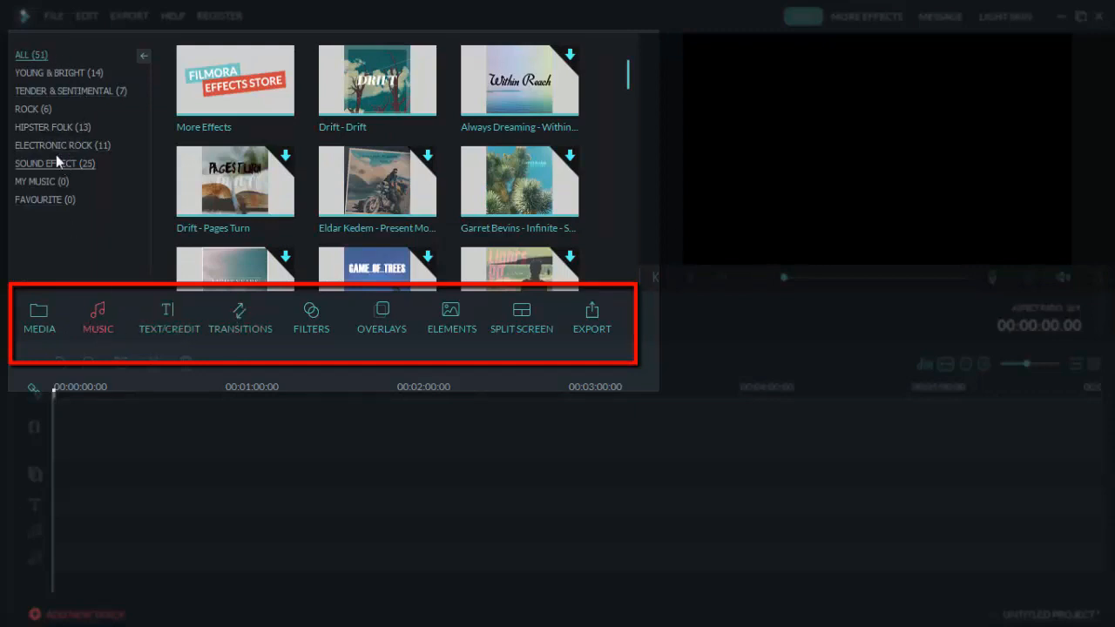
{"action": "left_click", "coordinate": [167, 322]}
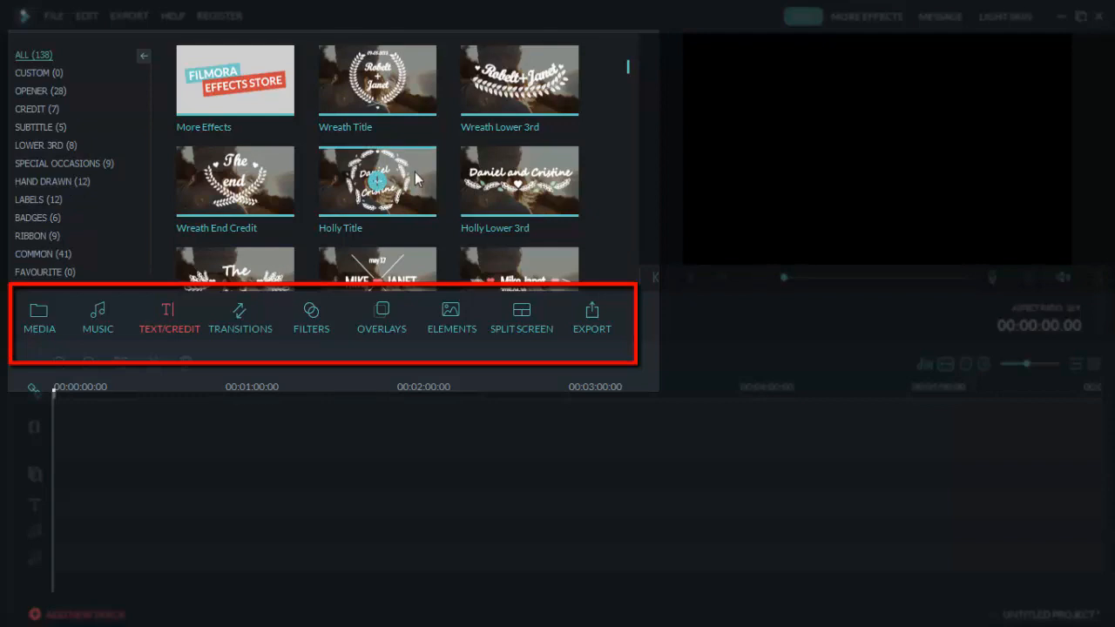
{"action": "left_click", "coordinate": [240, 313]}
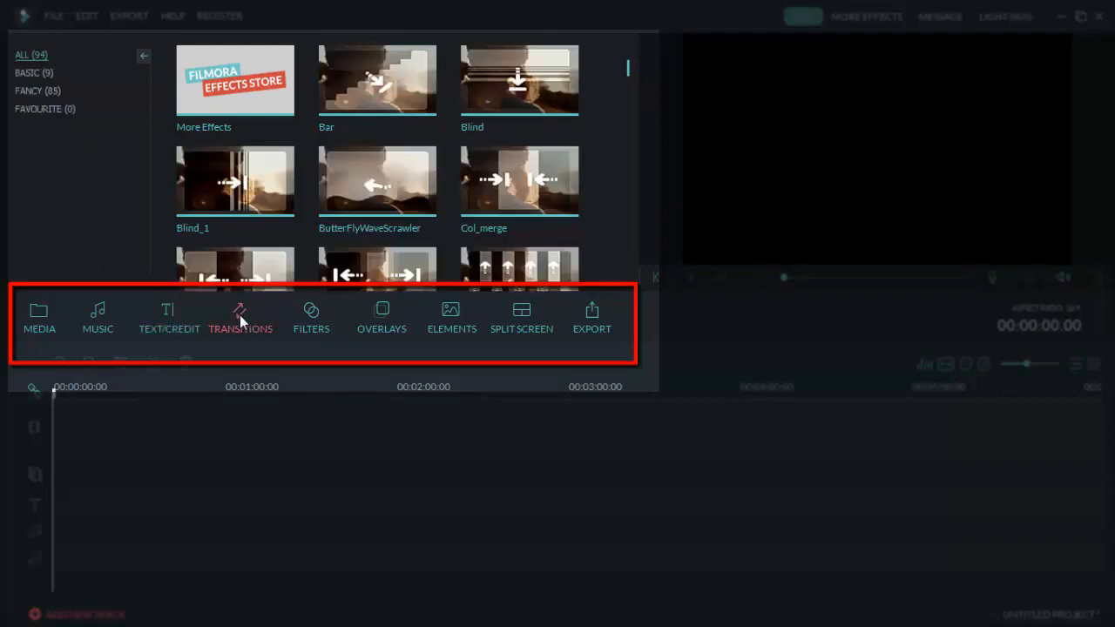
{"action": "left_click", "coordinate": [328, 318]}
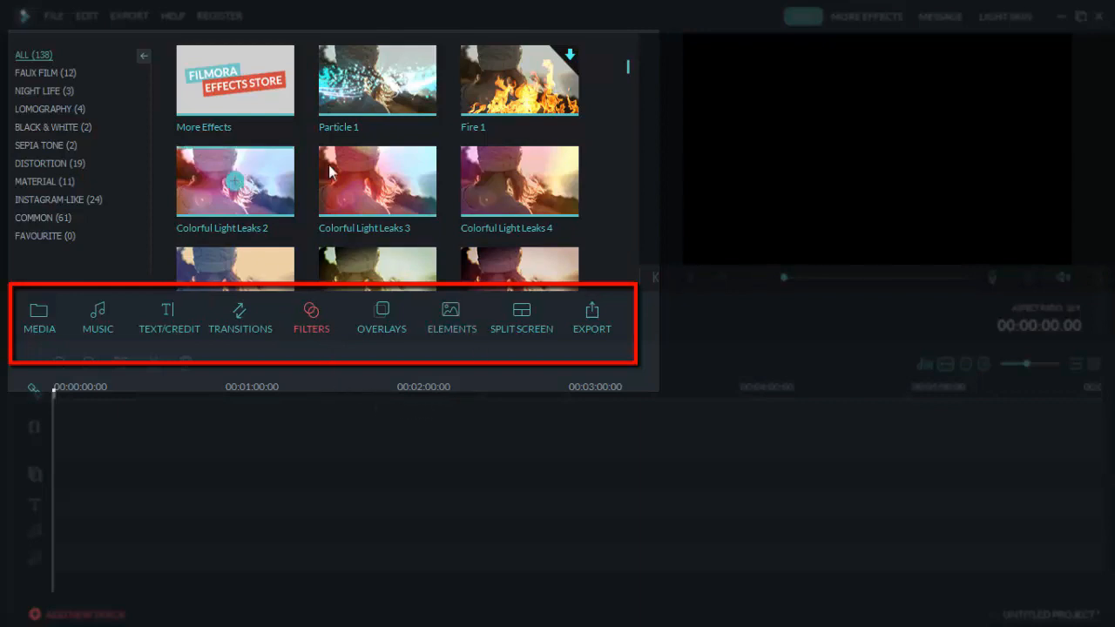
Step: Look through the Overlays, Elements and Split Screen libraries and return to the Media library
{"action": "left_click", "coordinate": [382, 312]}
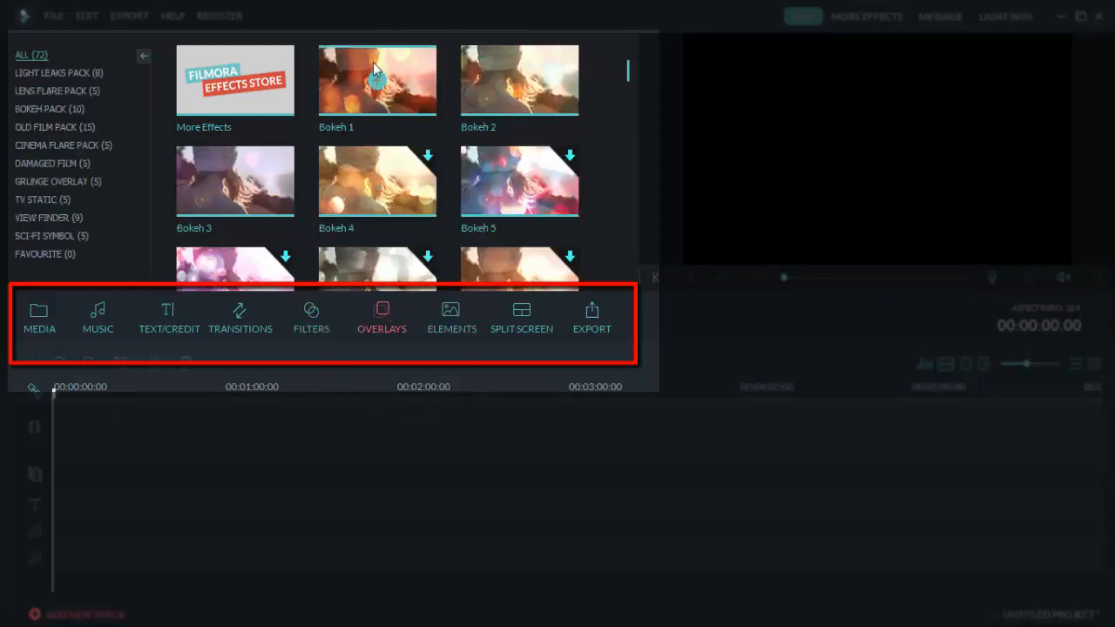
{"action": "left_click", "coordinate": [457, 330]}
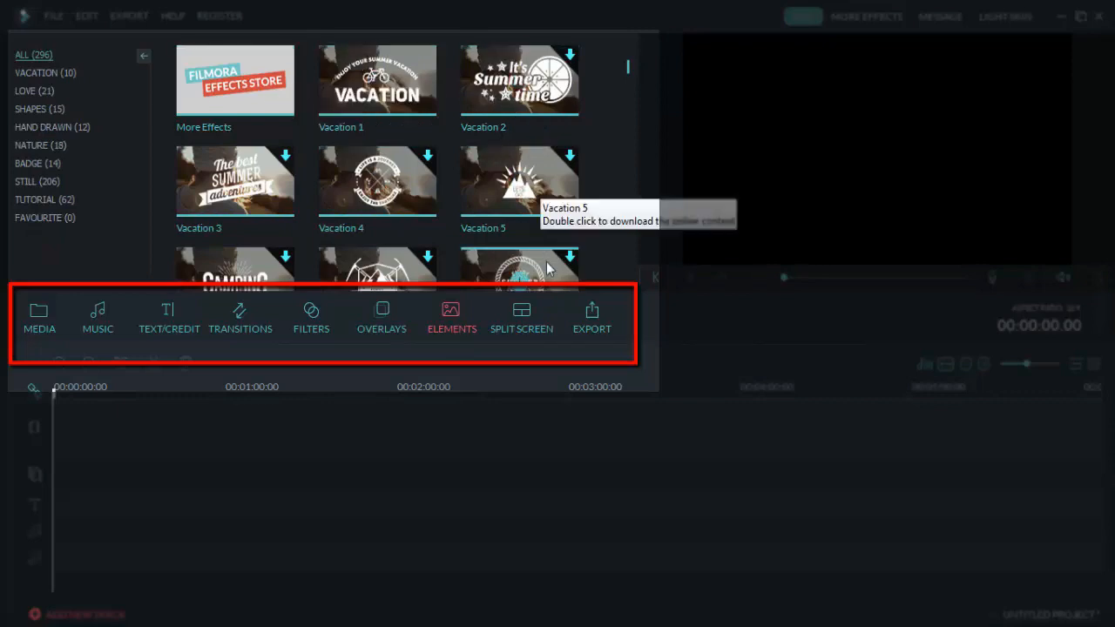
{"action": "left_click", "coordinate": [523, 319]}
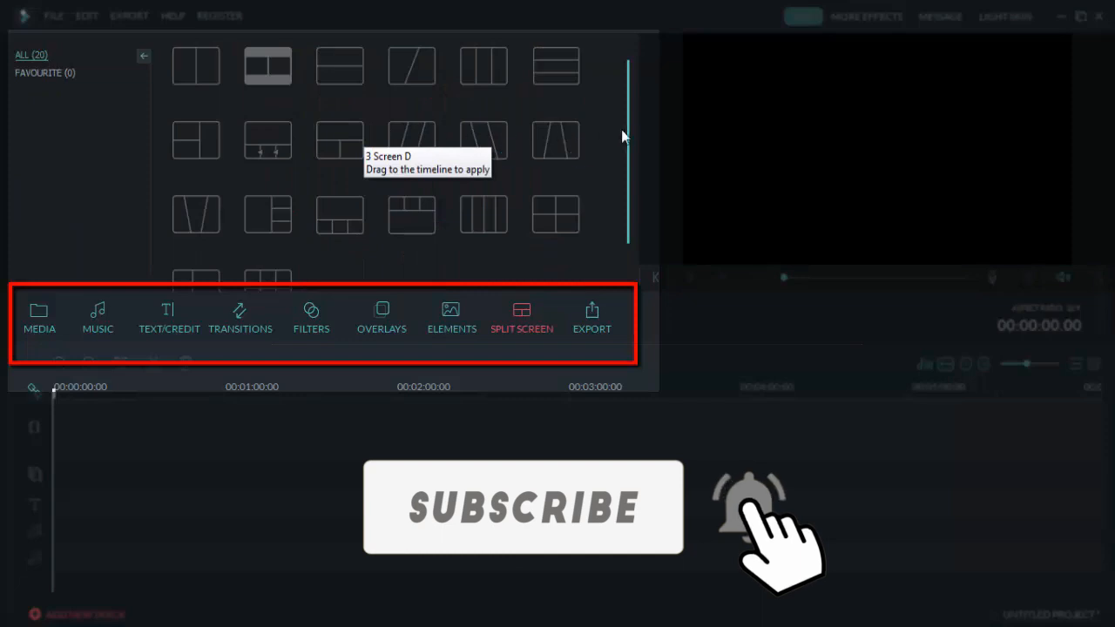
{"action": "left_click_drag", "start_coordinate": [628, 129], "coordinate": [627, 190]}
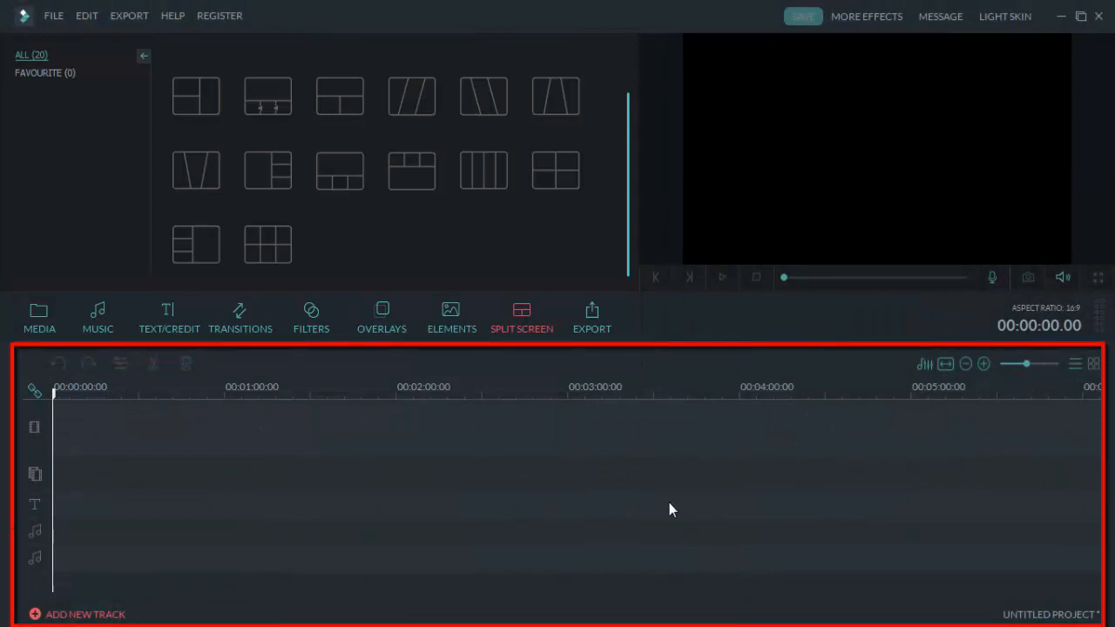
{"action": "left_click", "coordinate": [28, 328]}
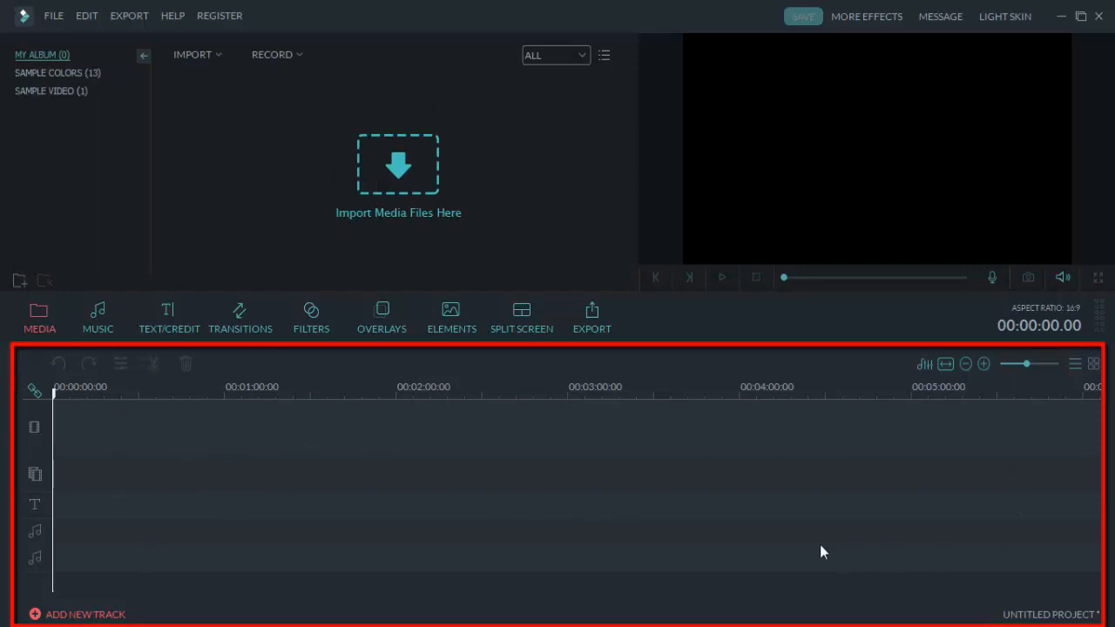
{"action": "left_click_drag", "start_coordinate": [82, 411], "coordinate": [220, 453]}
{"action": "left_click_drag", "start_coordinate": [122, 422], "coordinate": [290, 446]}
{"action": "left_click_drag", "start_coordinate": [142, 433], "coordinate": [262, 458]}
{"action": "left_click_drag", "start_coordinate": [74, 503], "coordinate": [214, 520]}
Step: Examine the text and music track count options in the Track Manager and cancel without adding tracks
{"action": "left_click", "coordinate": [87, 614]}
{"action": "left_click", "coordinate": [571, 302]}
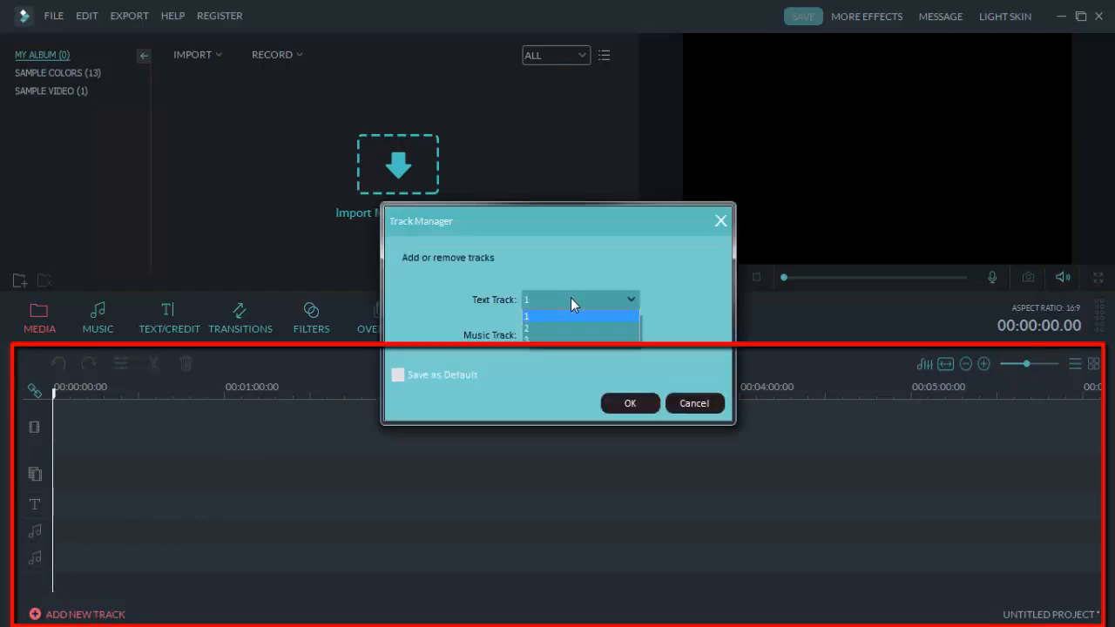
{"action": "left_click", "coordinate": [570, 302]}
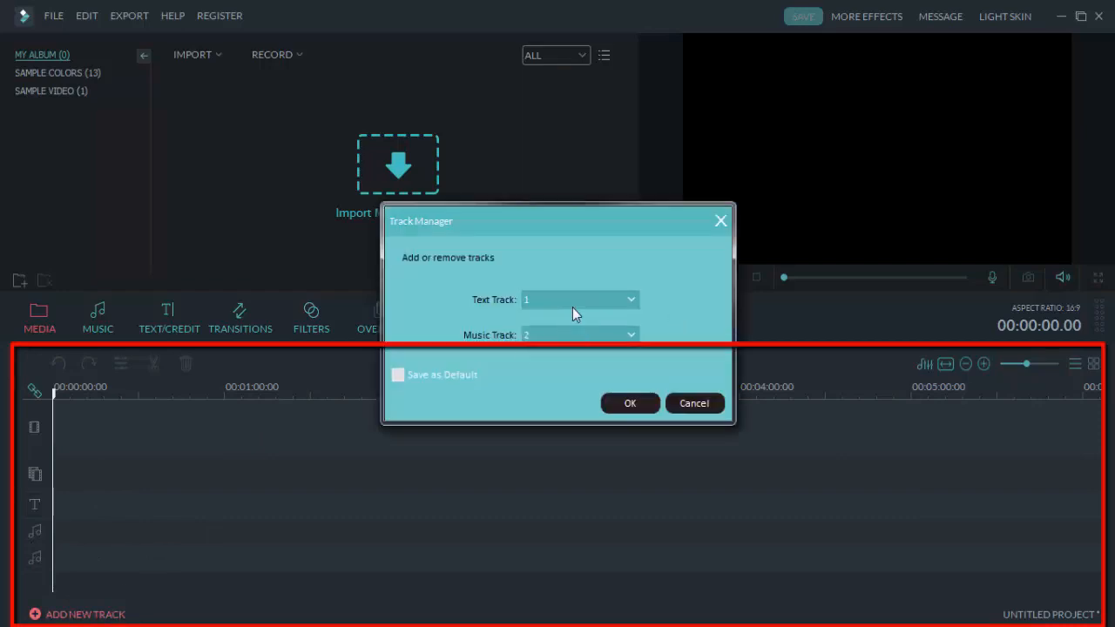
{"action": "left_click", "coordinate": [573, 309]}
{"action": "left_click", "coordinate": [573, 309]}
{"action": "left_click", "coordinate": [567, 338]}
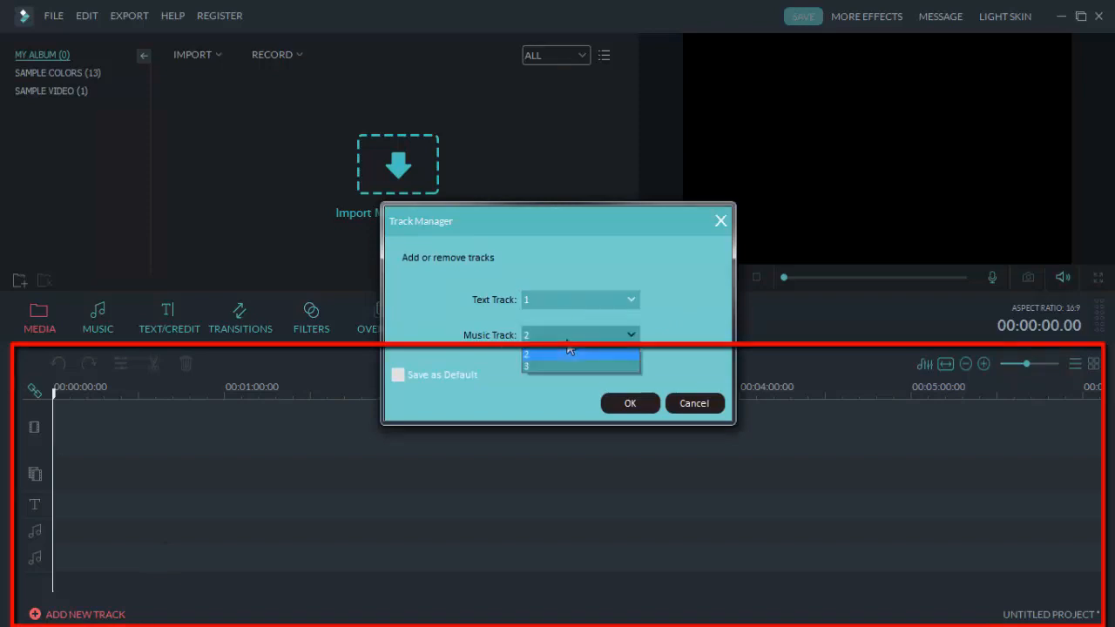
{"action": "left_click", "coordinate": [568, 349]}
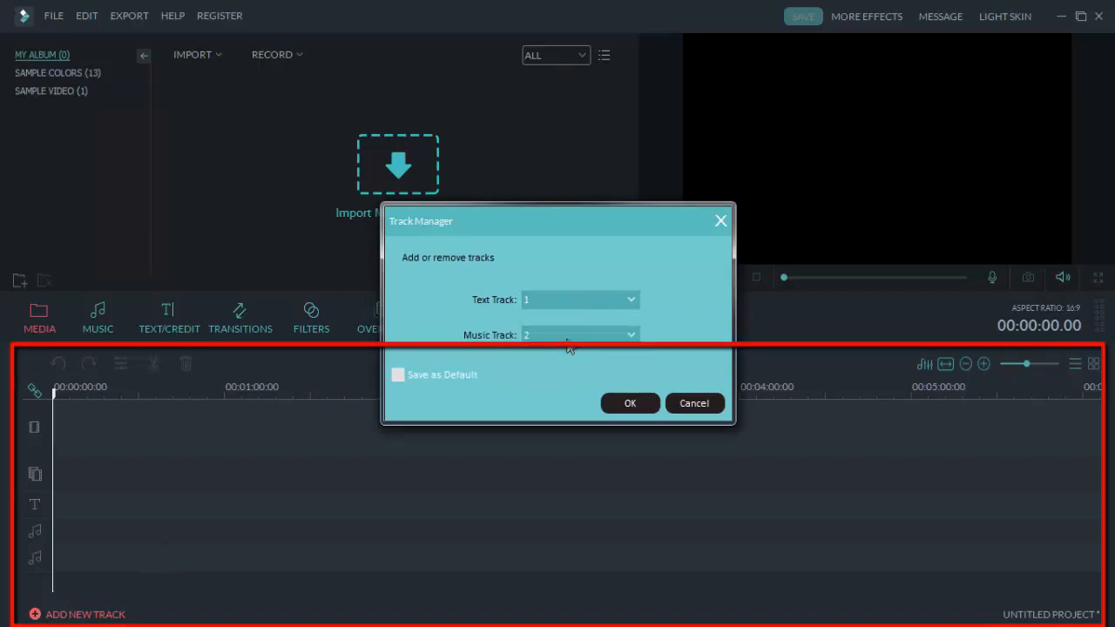
{"action": "left_click", "coordinate": [700, 405]}
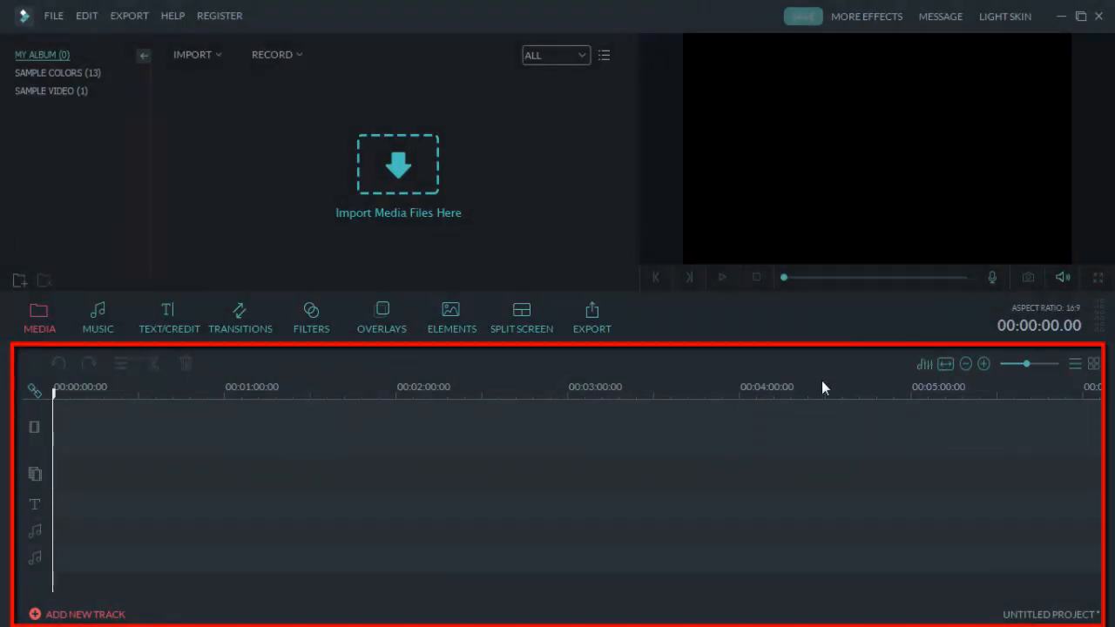
Step: Inspect the Audio Mixer's pan and volume controls and cancel without changing them
{"action": "left_click", "coordinate": [924, 370]}
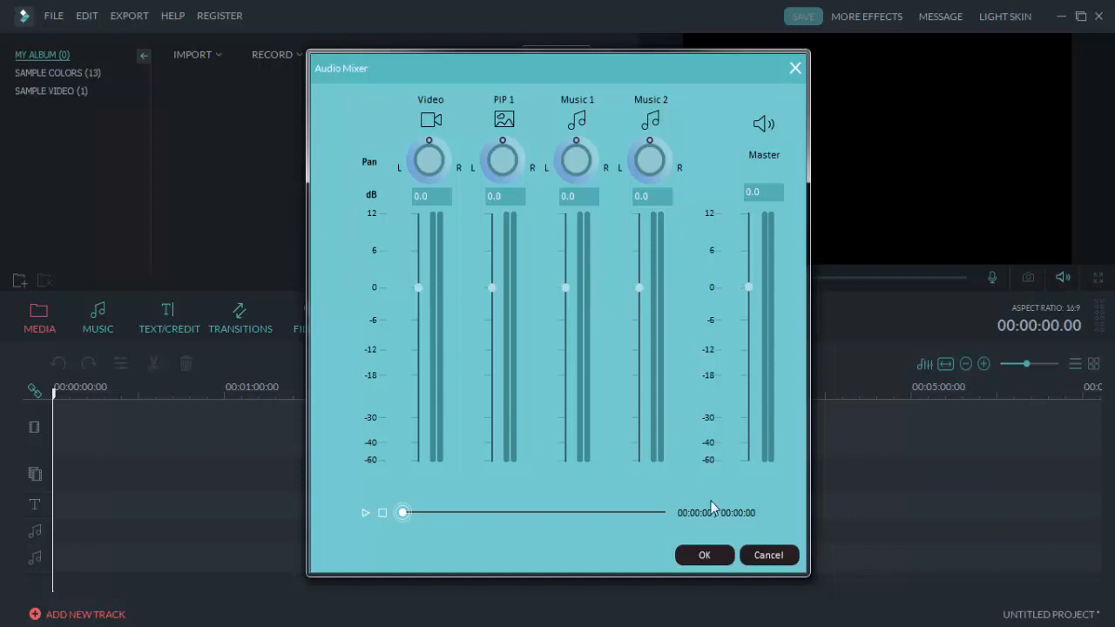
{"action": "left_click", "coordinate": [768, 556]}
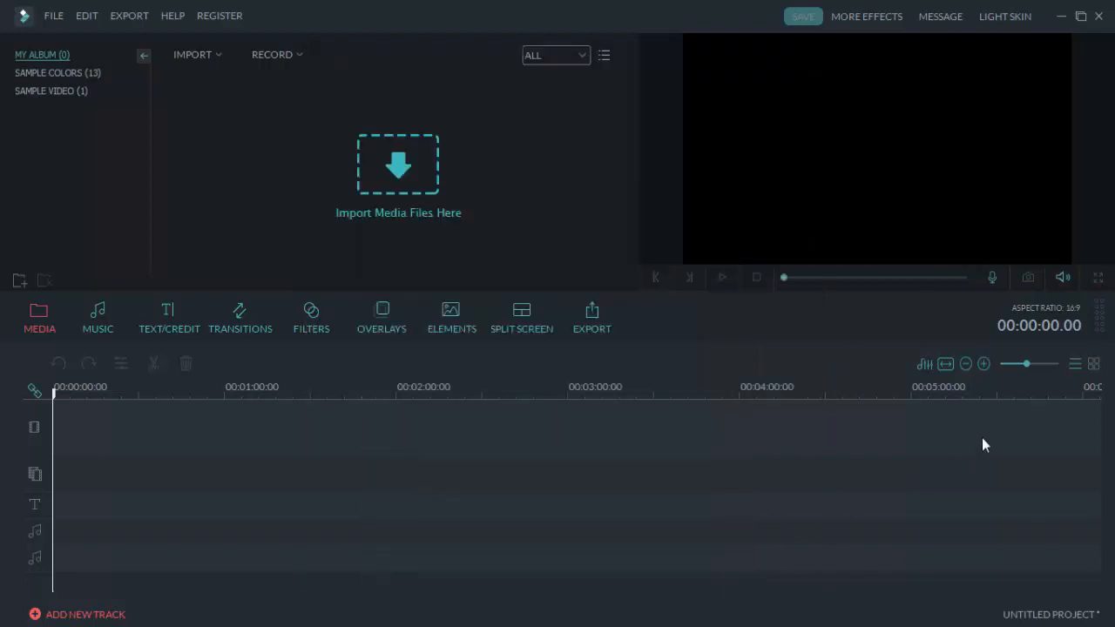
Step: Try the timeline's zoom controls, and switch to Storyboard View and back to the timeline view
{"action": "left_click", "coordinate": [963, 365]}
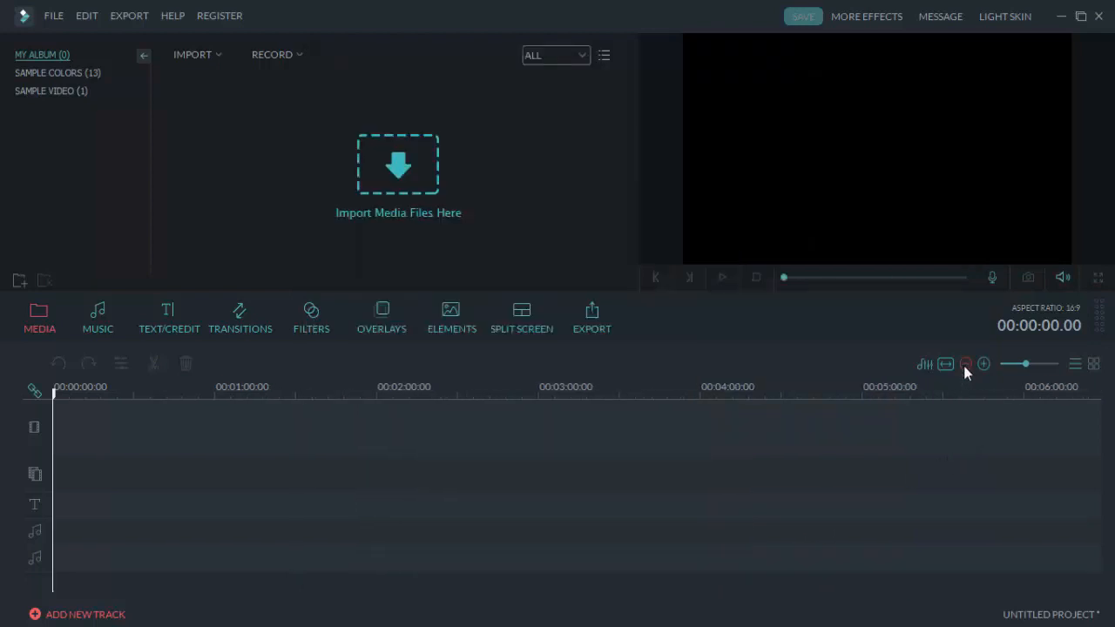
{"action": "left_click", "coordinate": [984, 364]}
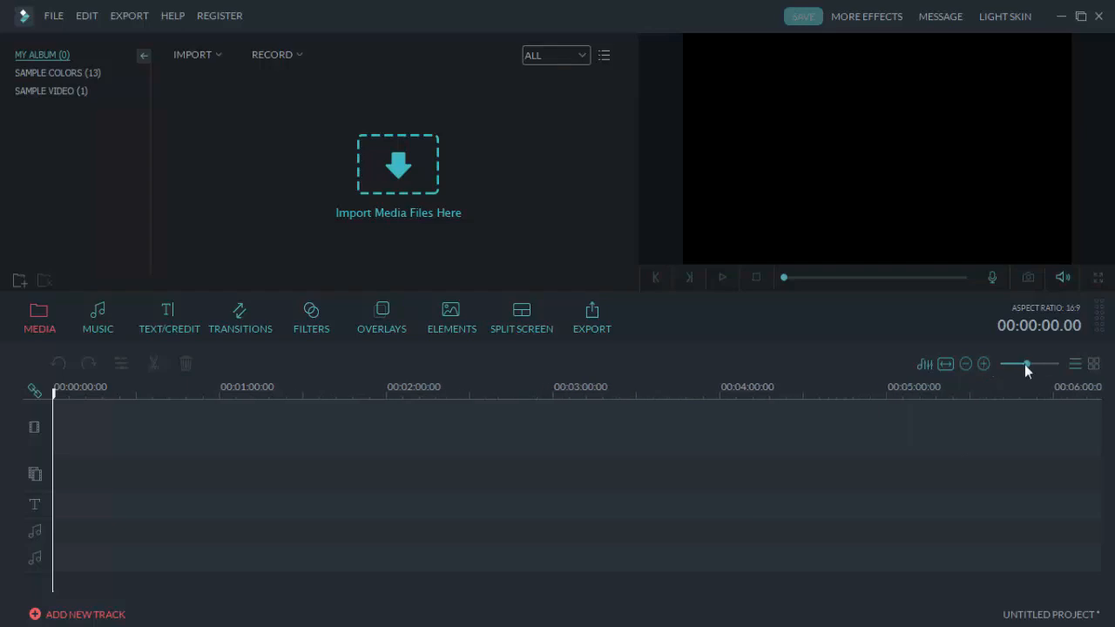
{"action": "mouse_move", "coordinate": [1025, 364]}
{"action": "left_mouse_down"}
{"action": "mouse_move", "coordinate": [1036, 364]}
{"action": "mouse_move", "coordinate": [1018, 366]}
{"action": "left_mouse_up"}
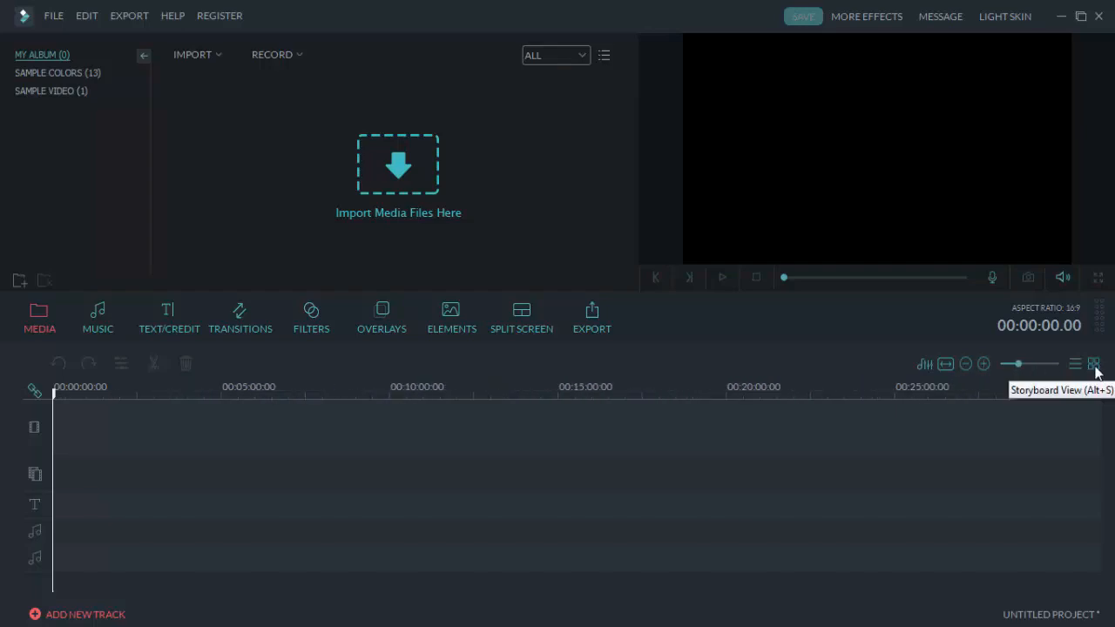
{"action": "left_click", "coordinate": [1094, 364]}
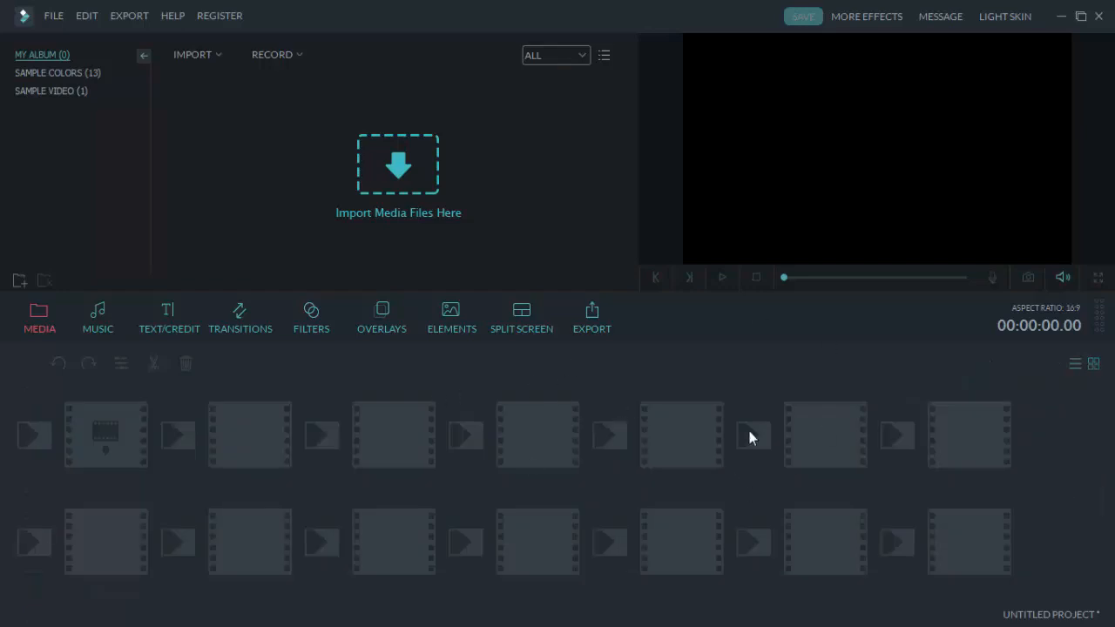
{"action": "left_click", "coordinate": [1075, 369]}
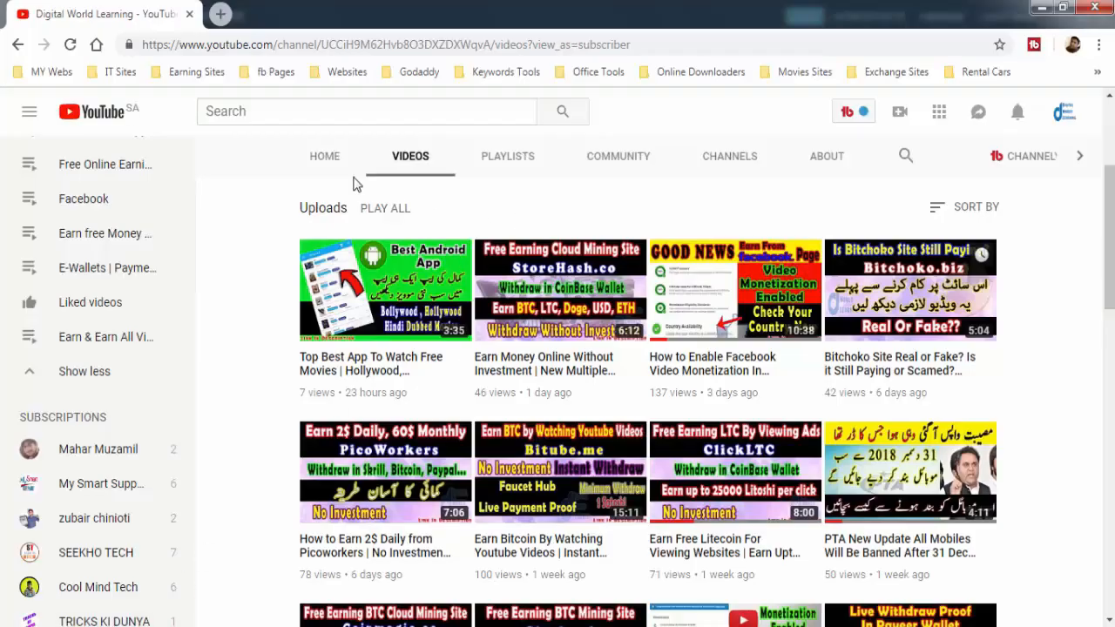
Step: Show the Home section of the Digital World Learning YouTube channel in the browser
{"action": "left_click", "coordinate": [325, 159]}
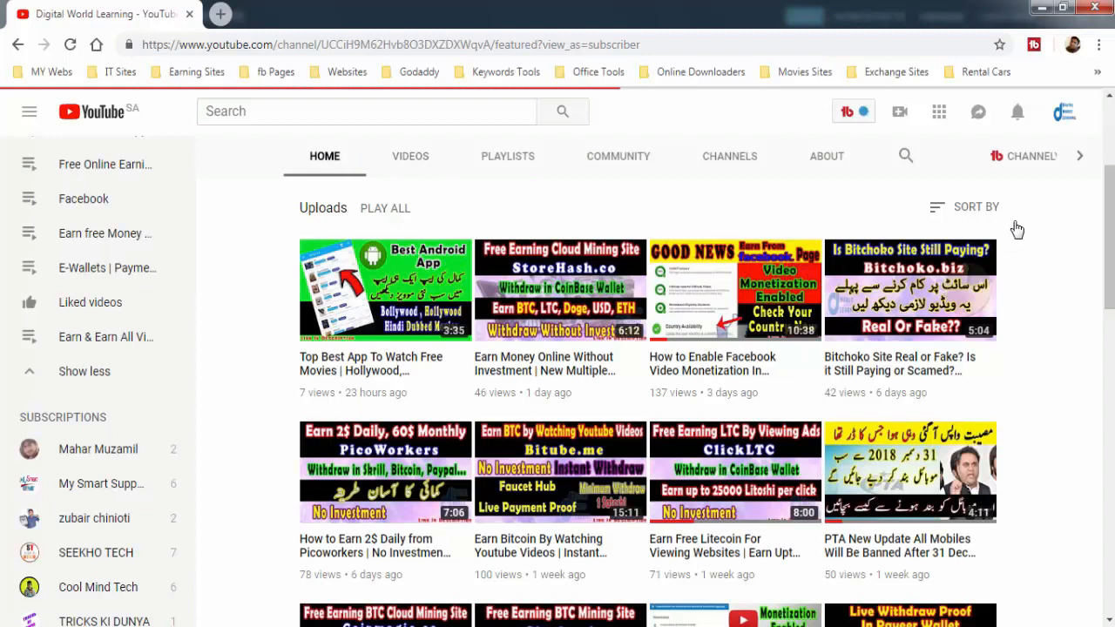